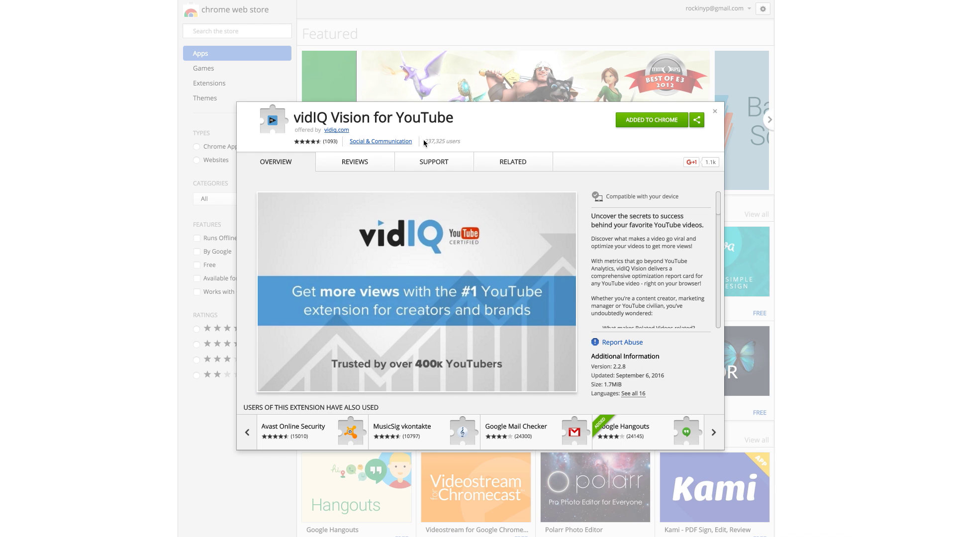
- Highlight the vidIQ Vision extension's user count on its Chrome Web Store listing, then clear it
left_click_drag(423, 143, 447, 139)
left_click(471, 140)
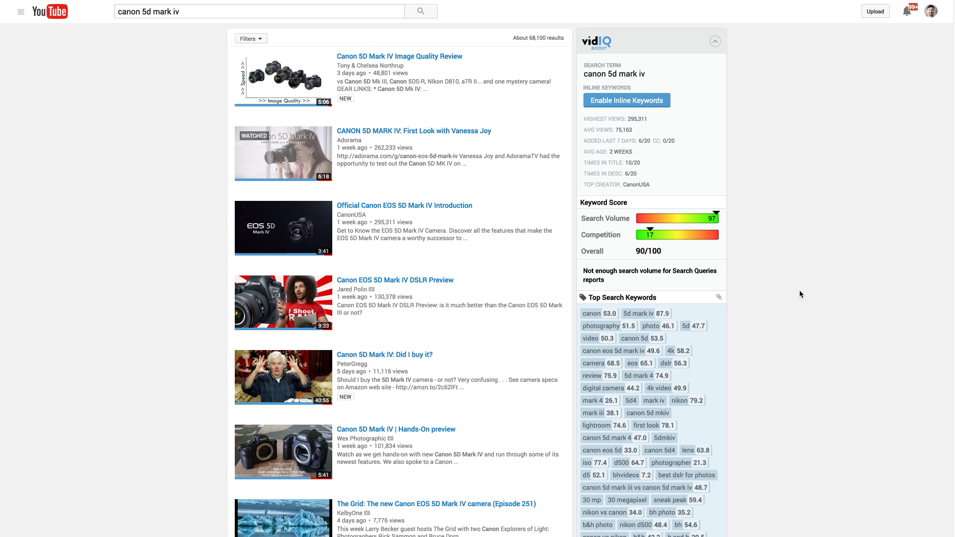
- Review vidIQ's keyword score and tag stats, then open 'CANON 5D MARK IV: First Look with Vanessa Joy'
mouse_move(636, 202)
mouse_move(606, 202)
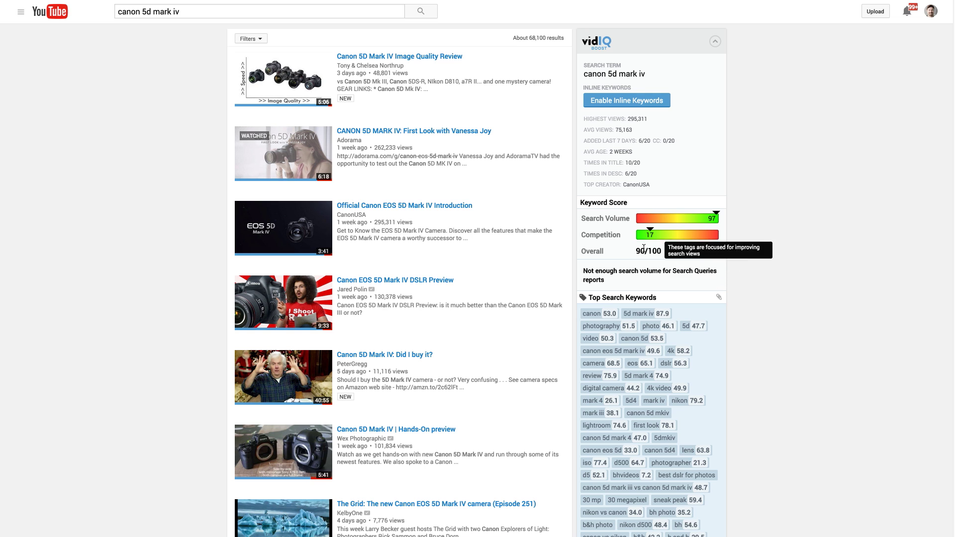
scroll(753, 308, "down", 2)
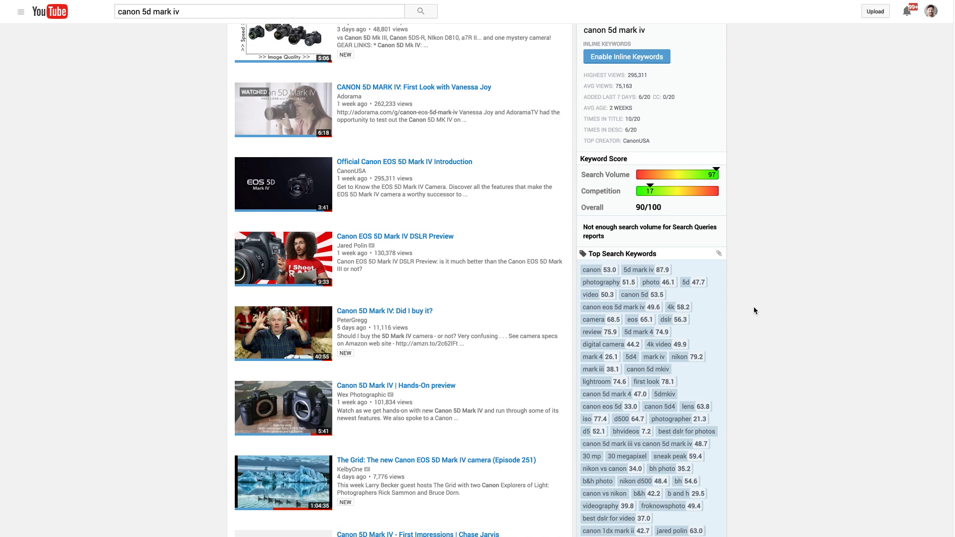
scroll(754, 306, "down", 2)
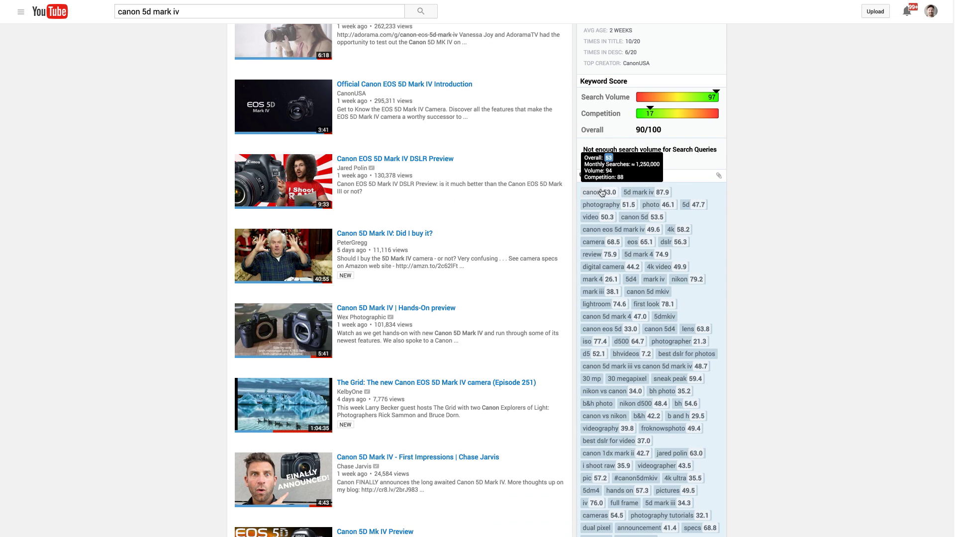
mouse_move(627, 220)
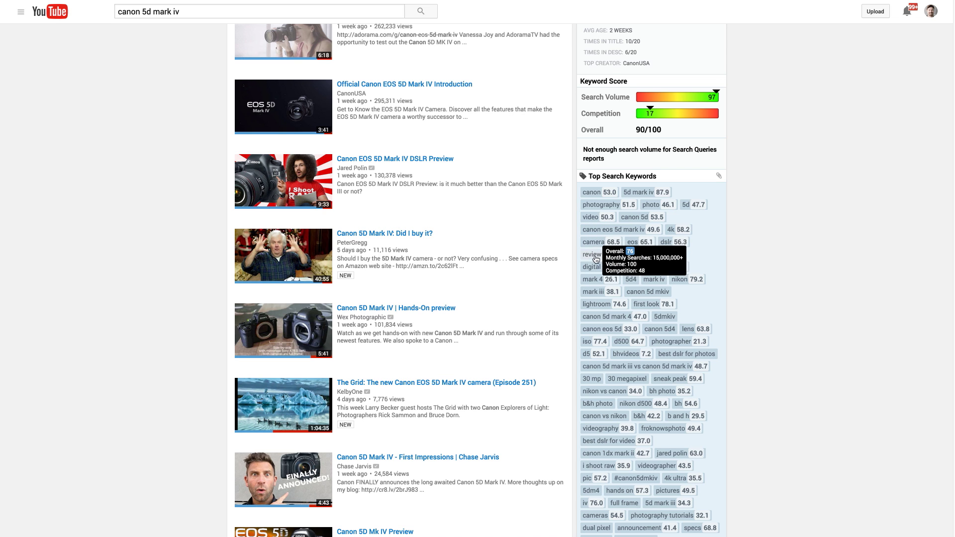
mouse_move(598, 266)
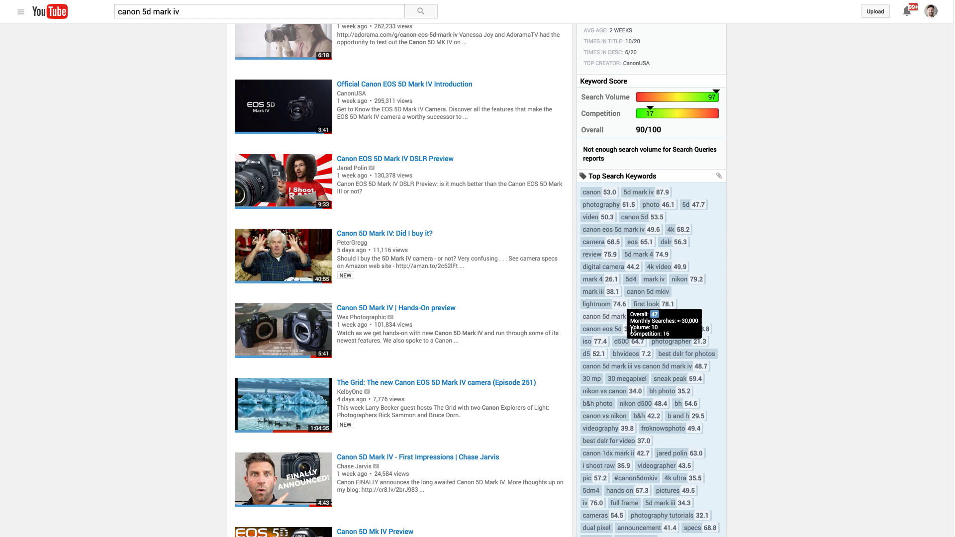
mouse_move(665, 312)
scroll(665, 312, "up", 3)
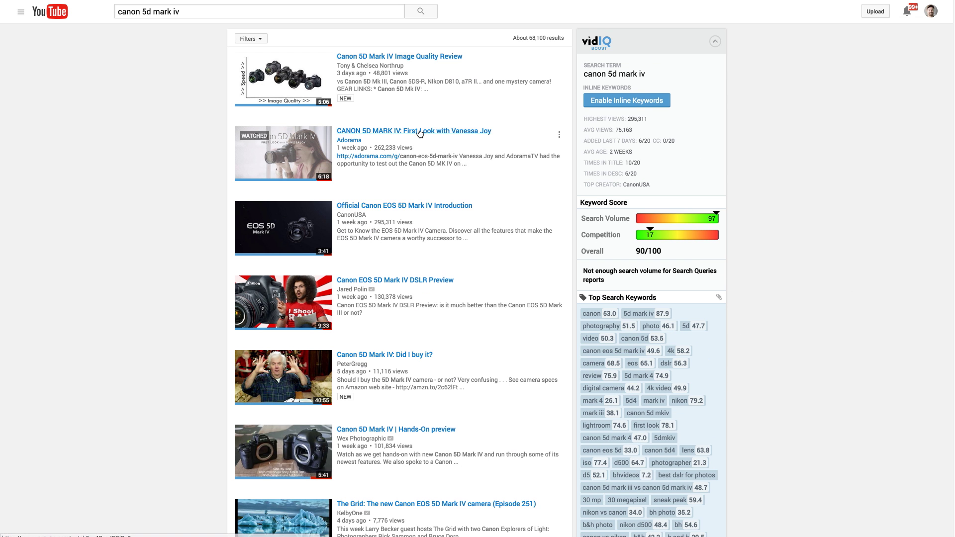
left_click(359, 133)
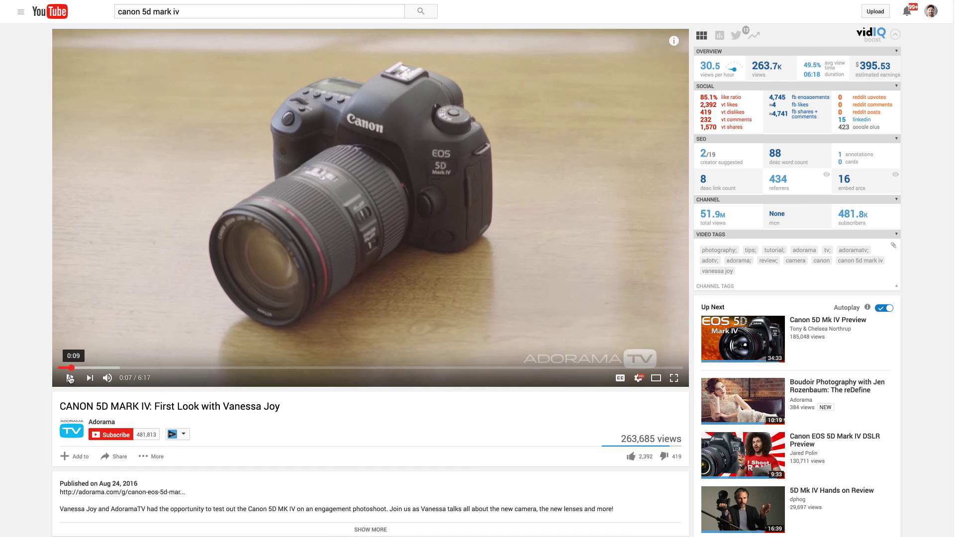
- Pause the First Look video at 0:08 and highlight its view count
left_click(70, 378)
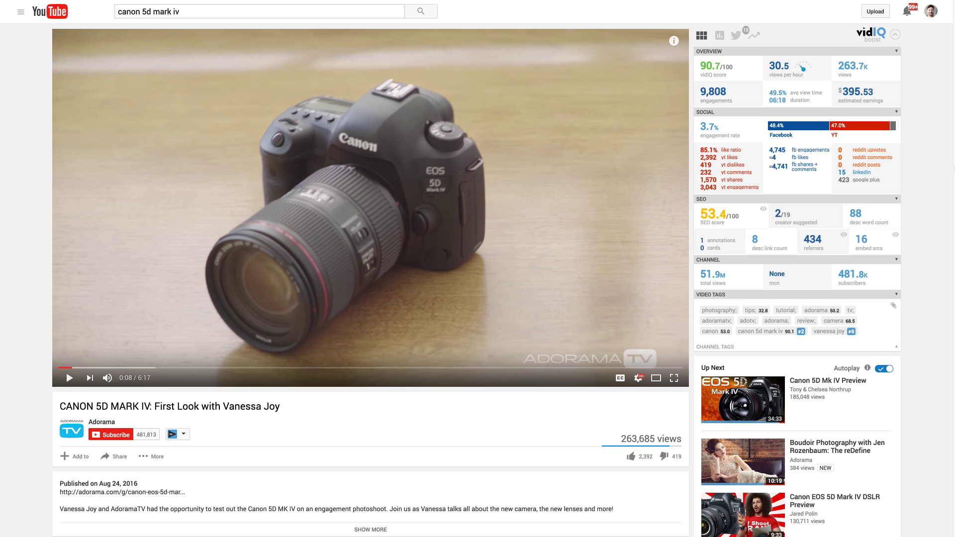
mouse_move(702, 65)
left_click_drag(618, 441, 675, 436)
left_click(649, 438)
- Read the tooltips on vidIQ's SEO score, referrers and tag metrics
mouse_move(844, 96)
mouse_move(791, 128)
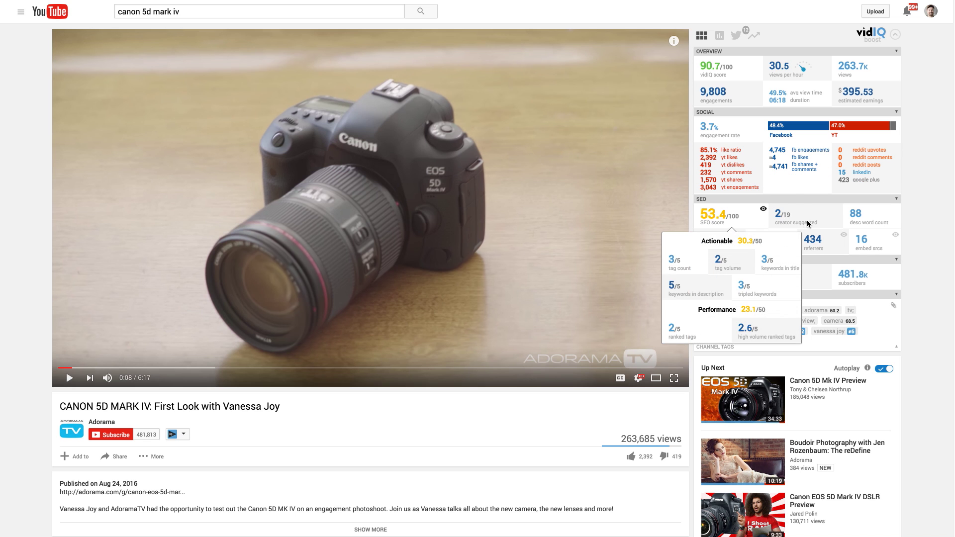
mouse_move(784, 212)
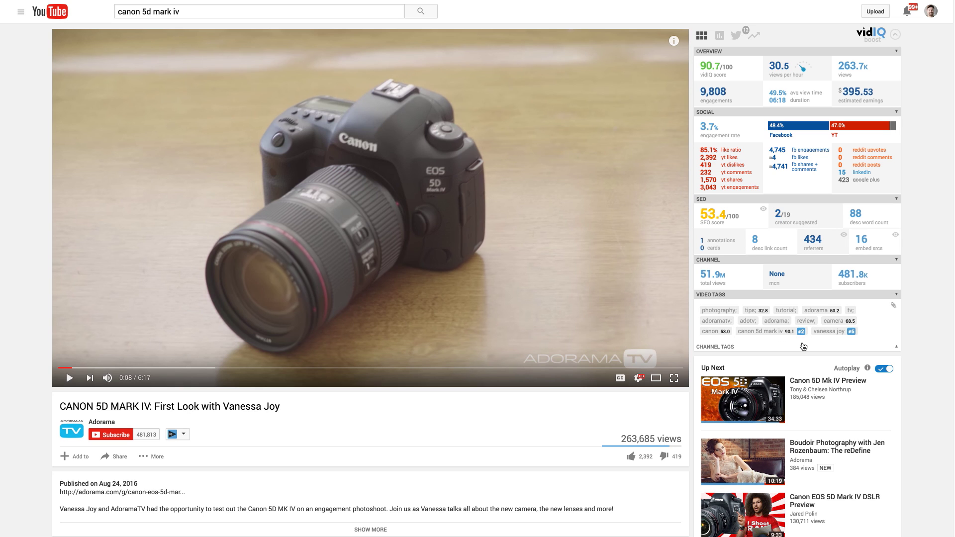
mouse_move(750, 334)
left_click_drag(69, 407, 160, 407)
left_click(192, 409)
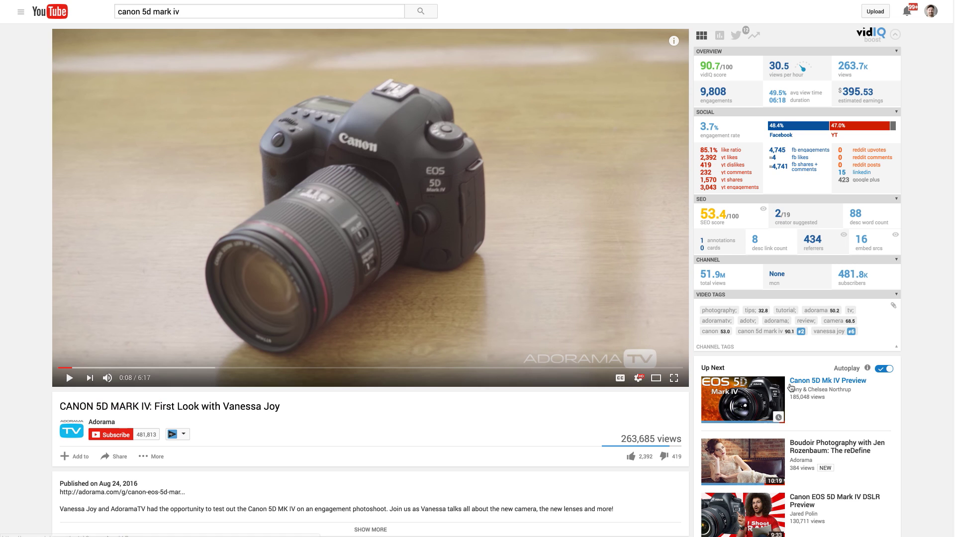
mouse_move(735, 314)
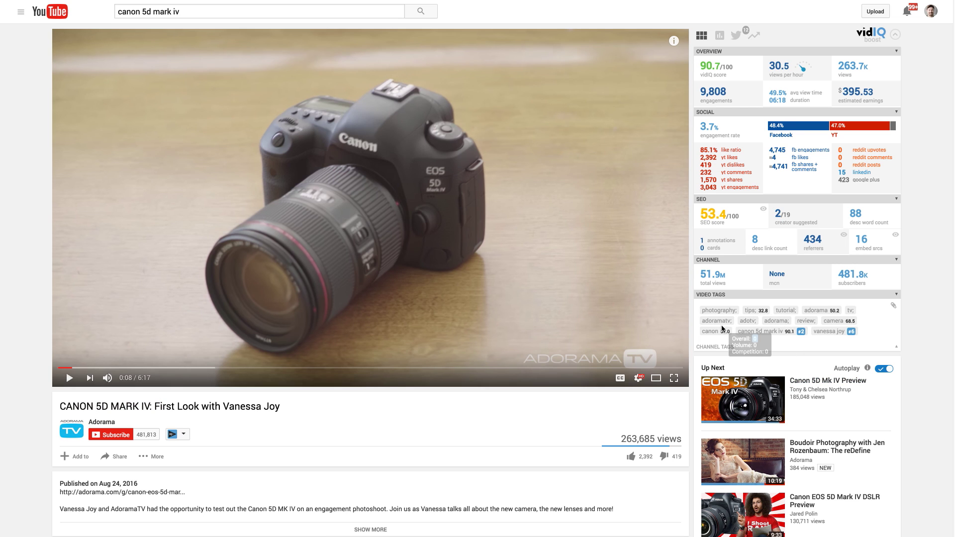
mouse_move(793, 313)
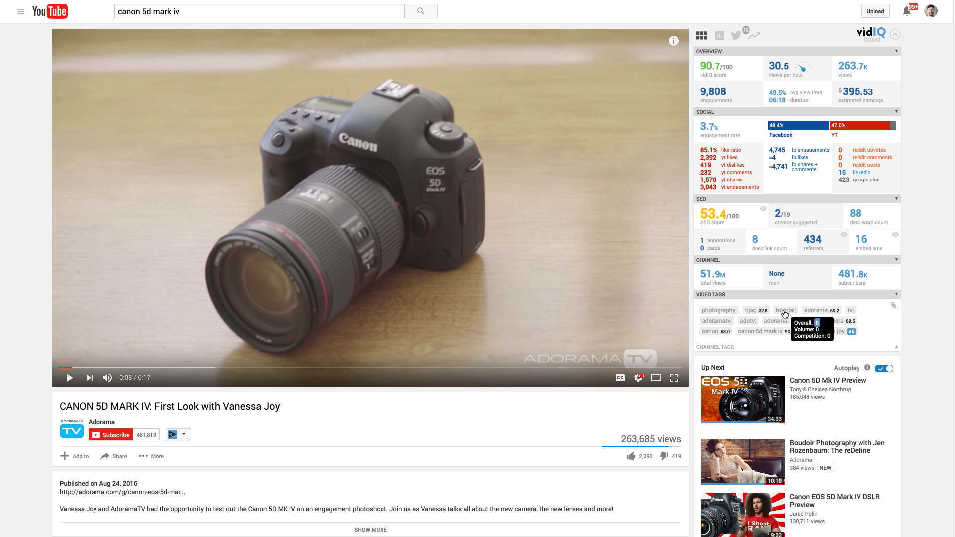
mouse_move(848, 326)
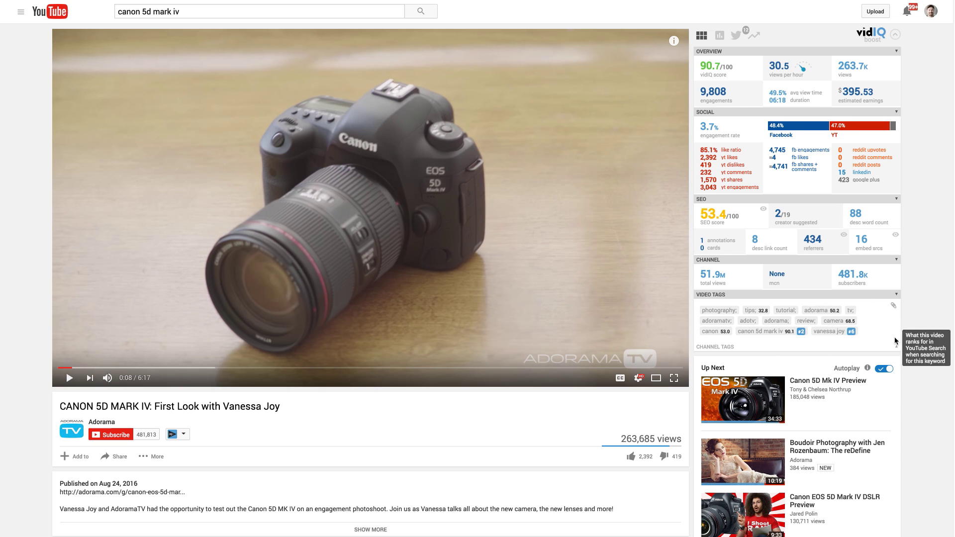
left_click(719, 38)
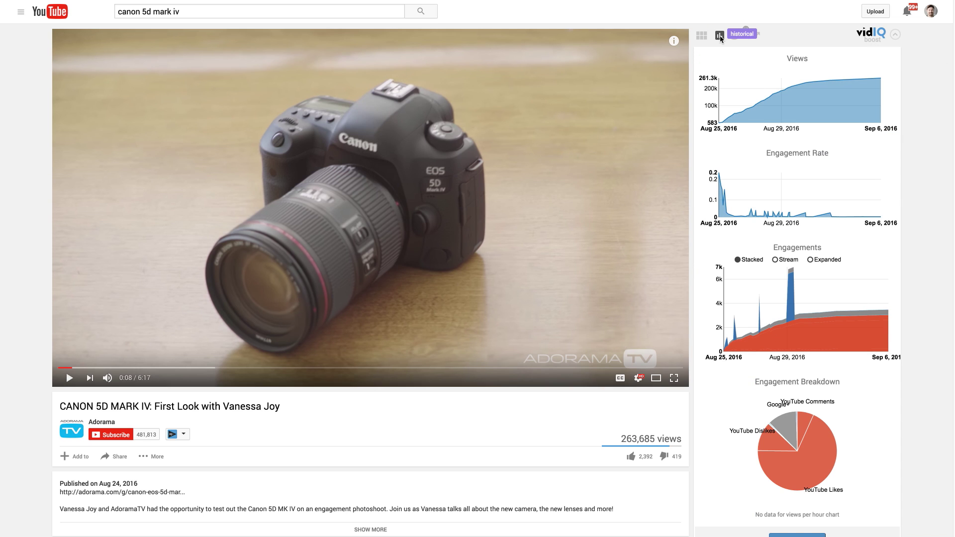
mouse_move(781, 102)
mouse_move(728, 179)
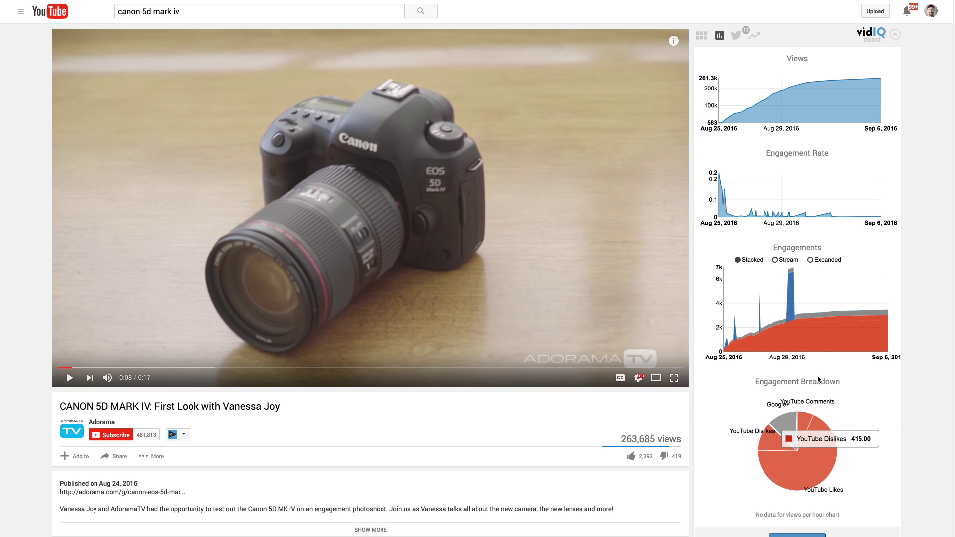
left_click(702, 36)
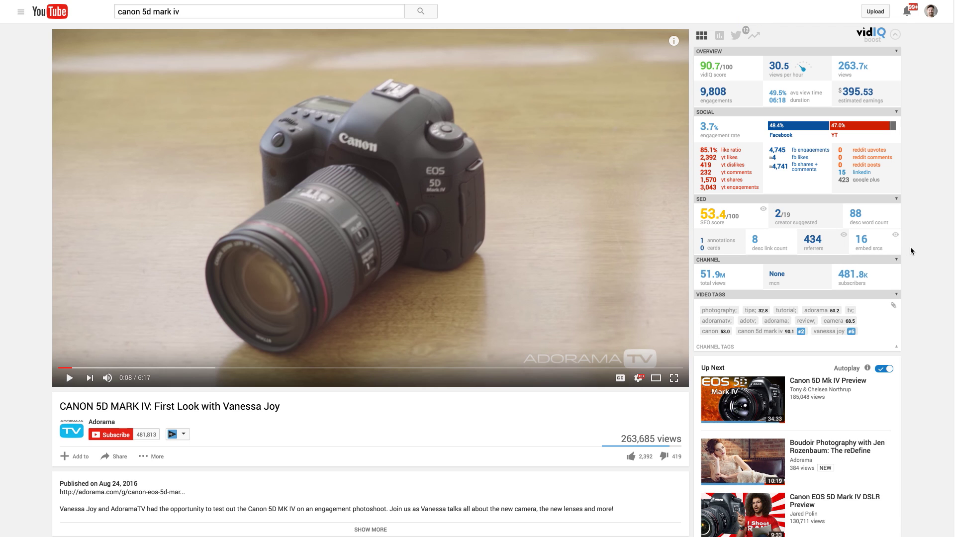
- Check the embed sources and referrers lists, then show tweets mentioning the video
mouse_move(866, 240)
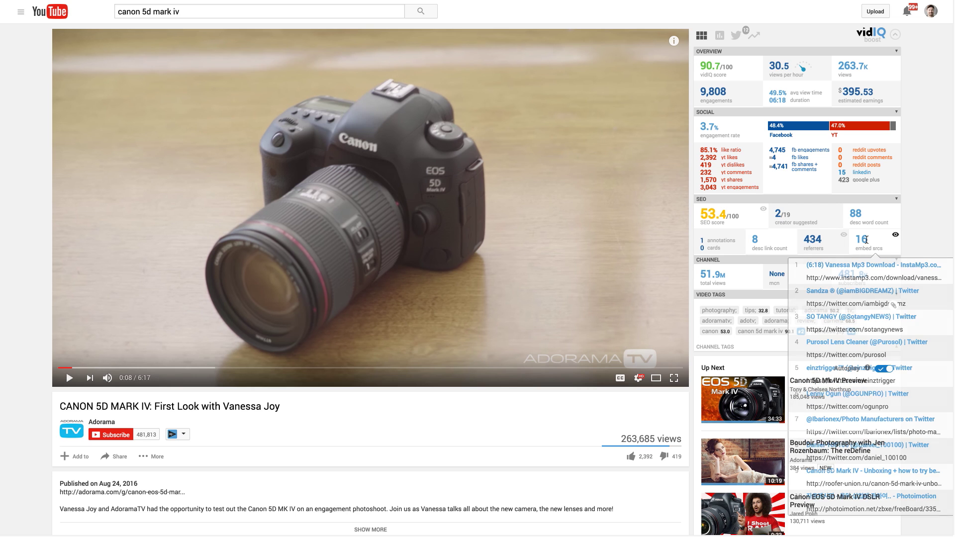
mouse_move(808, 241)
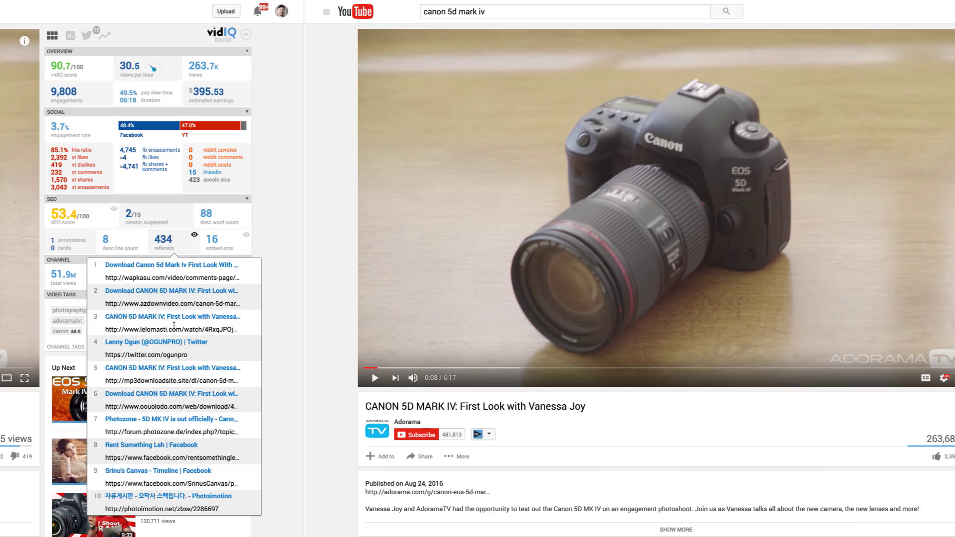
left_click(735, 34)
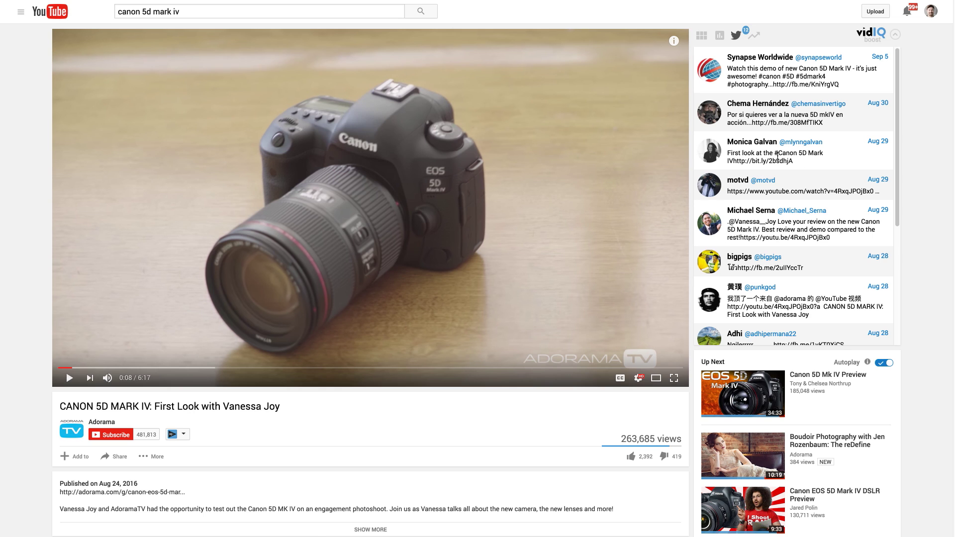
- Scroll the tweet feed, then switch vidIQ to trending related videos ranked by VPH
left_click_drag(897, 162, 903, 144)
scroll(894, 83, "down", 1)
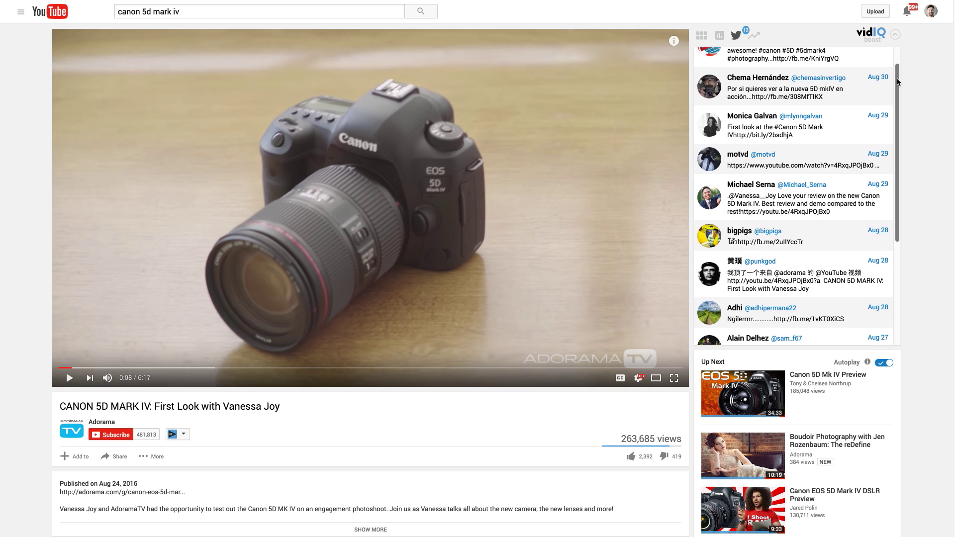
scroll(895, 83, "up", 1)
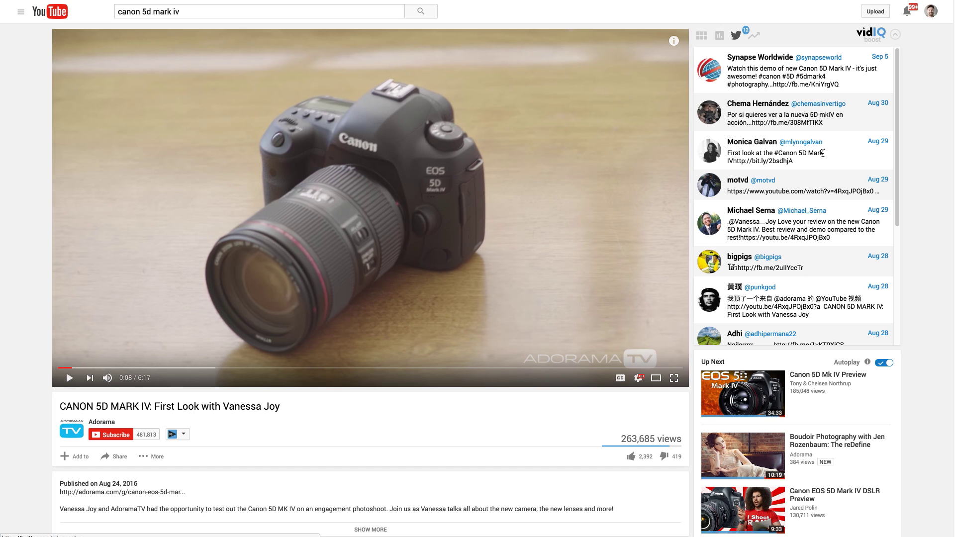
left_click(753, 35)
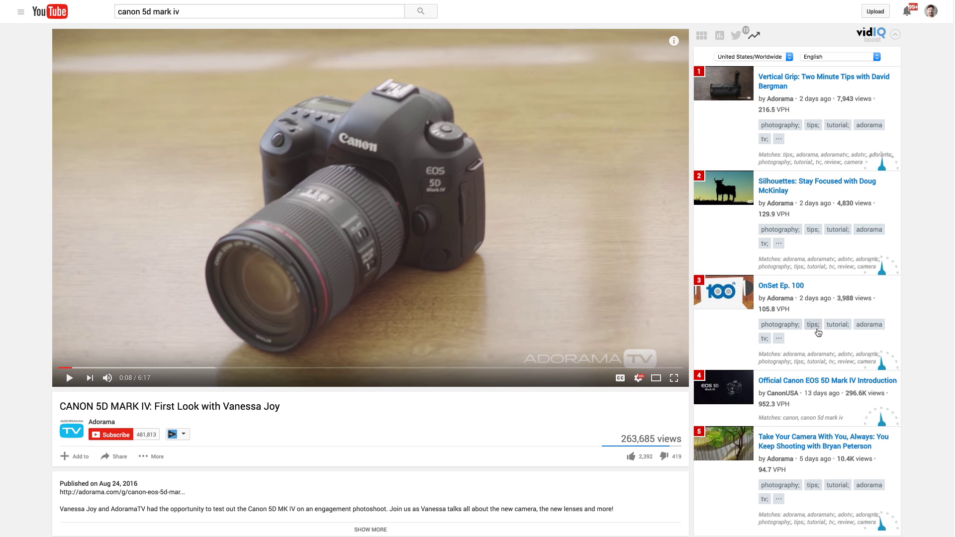
scroll(818, 333, "down", 2)
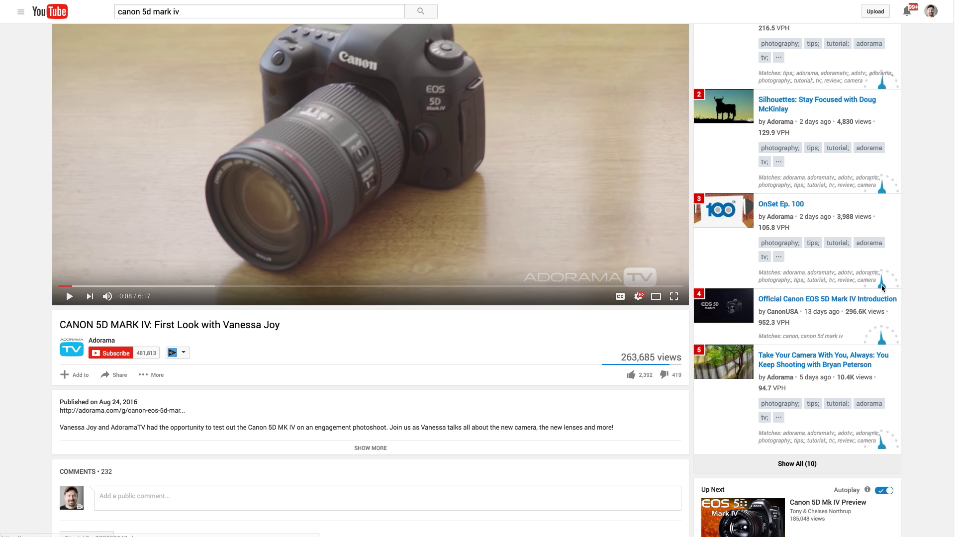
scroll(869, 314, "up", 2)
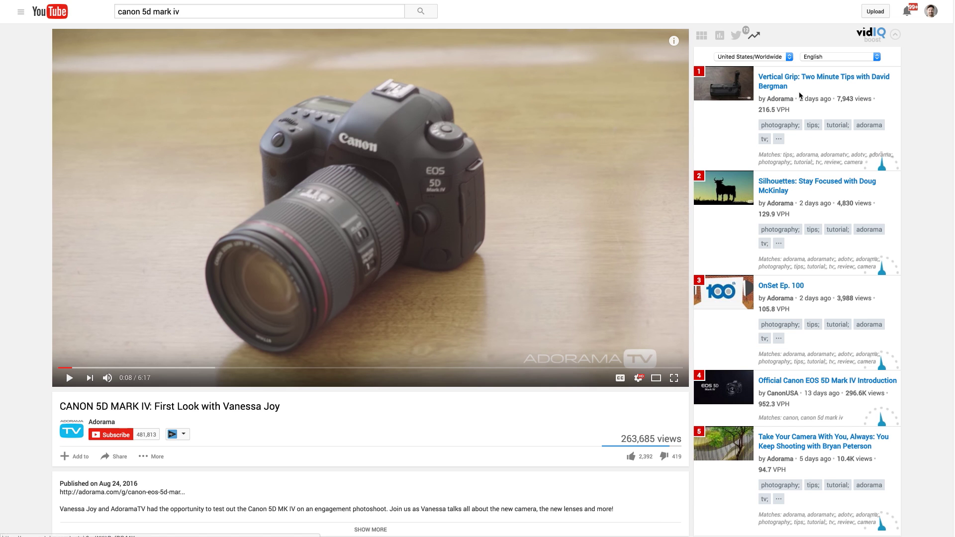
left_click(831, 57)
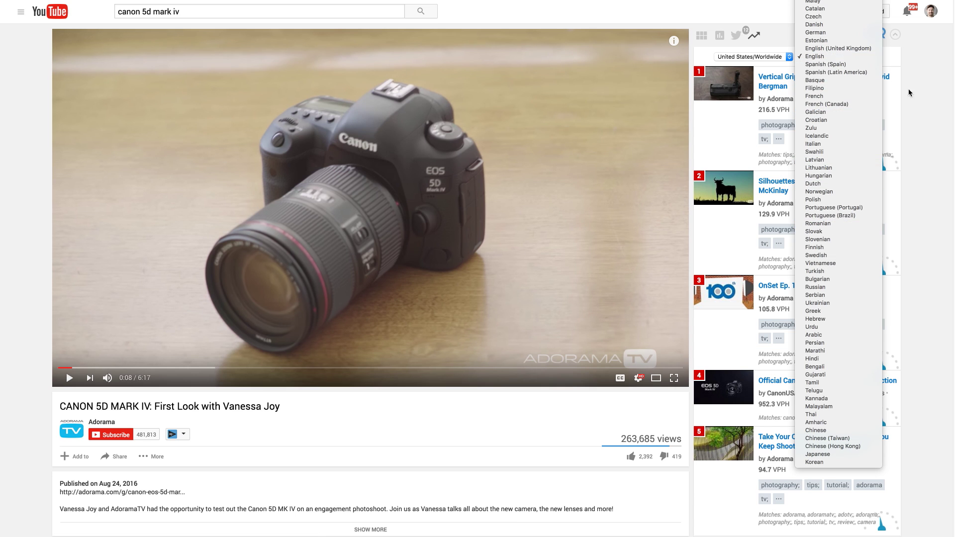
left_click(920, 91)
left_click(766, 56)
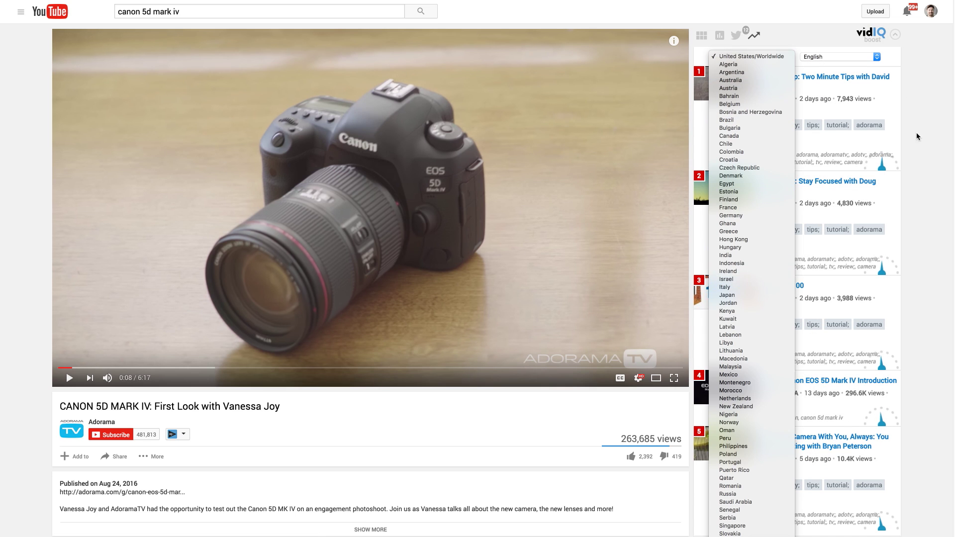
left_click(929, 140)
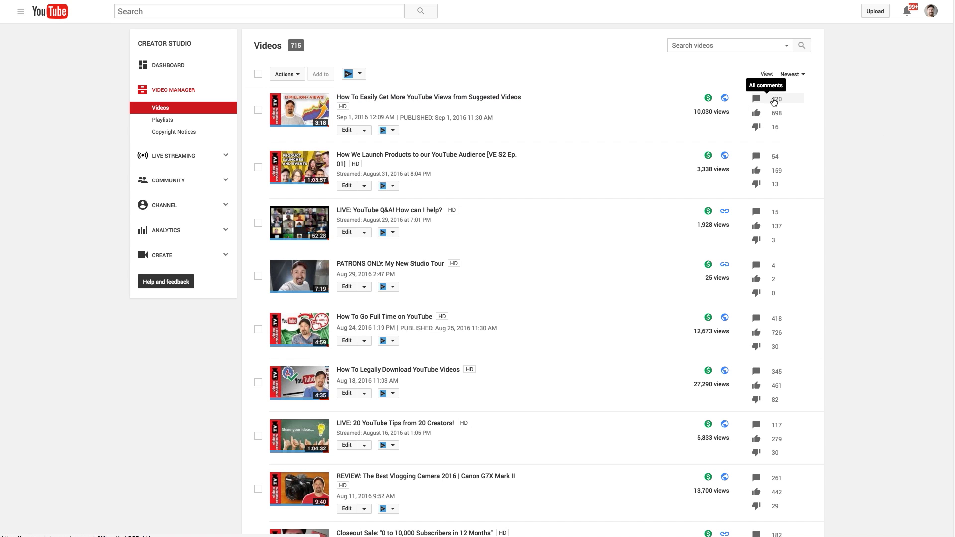
- Open the Suggested Videos upload's comments and load more with Show more
left_click(775, 102)
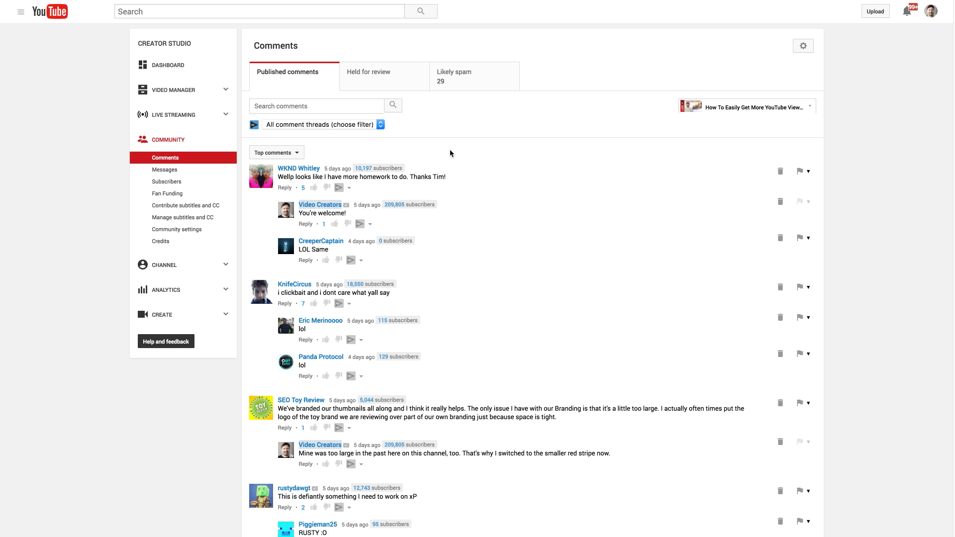
scroll(569, 319, "down", 12)
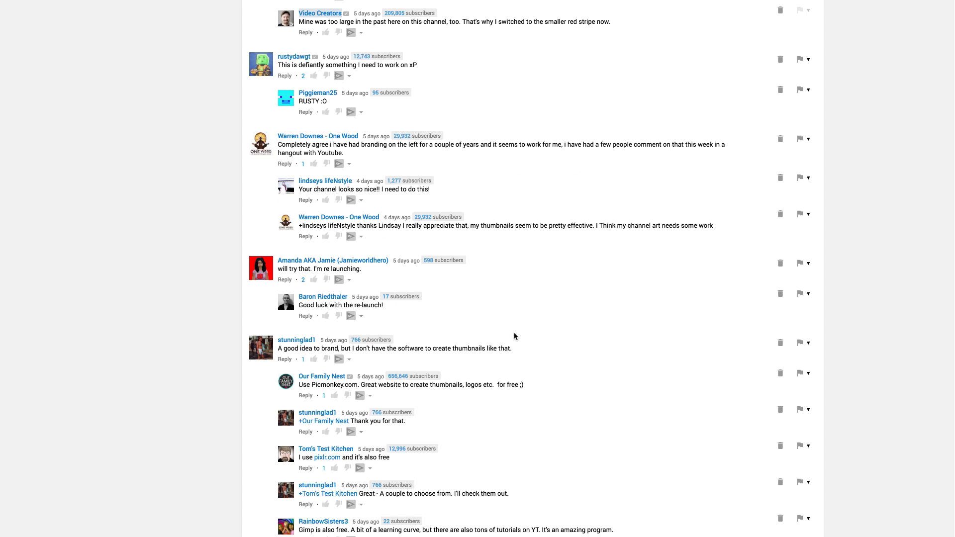
scroll(507, 343, "down", 8)
left_click(534, 411)
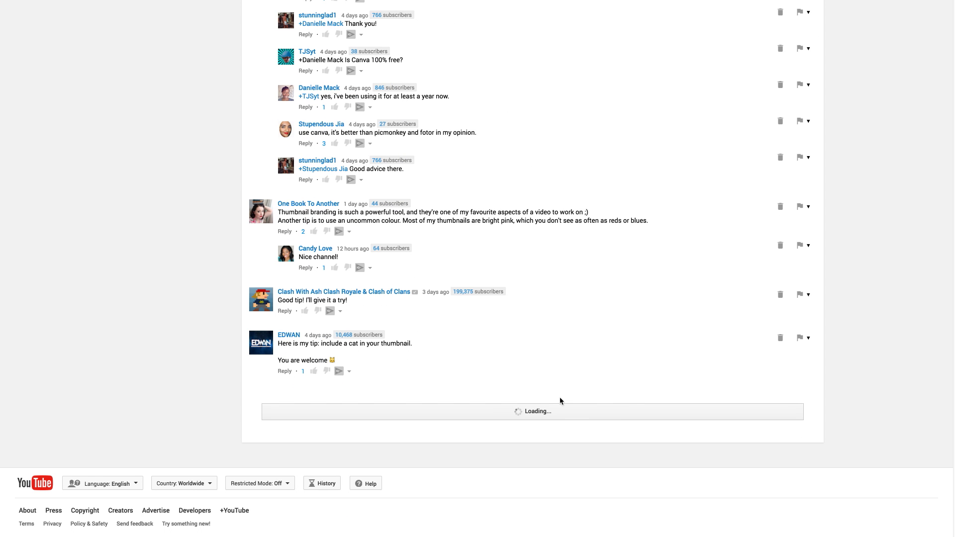
scroll(515, 373, "up", 20)
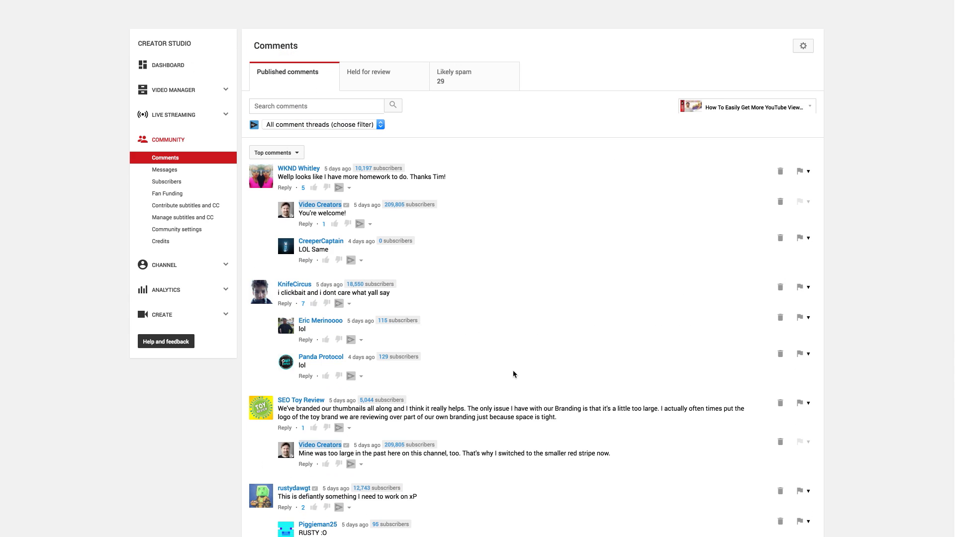
- Filter comments to threads without replies, then to comments containing questions
left_click(368, 126)
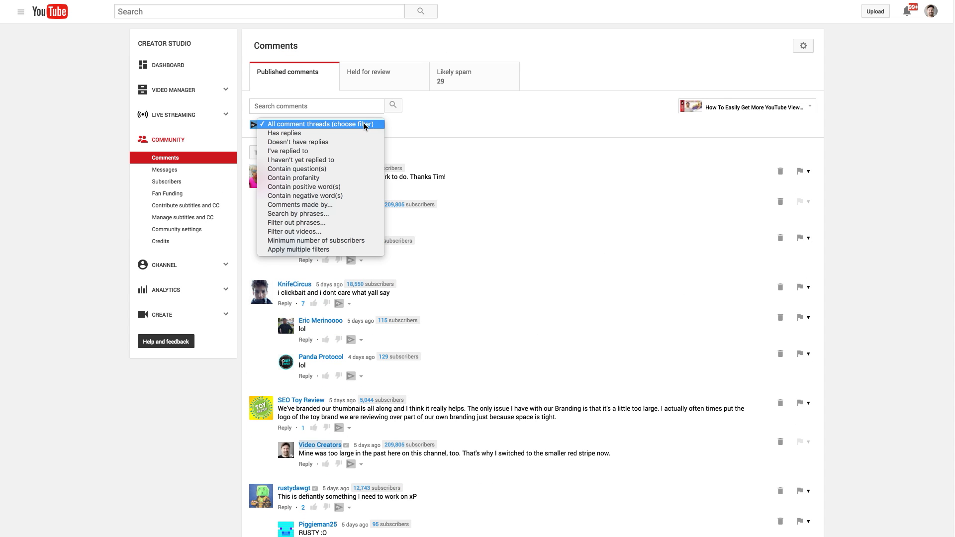
left_click(300, 143)
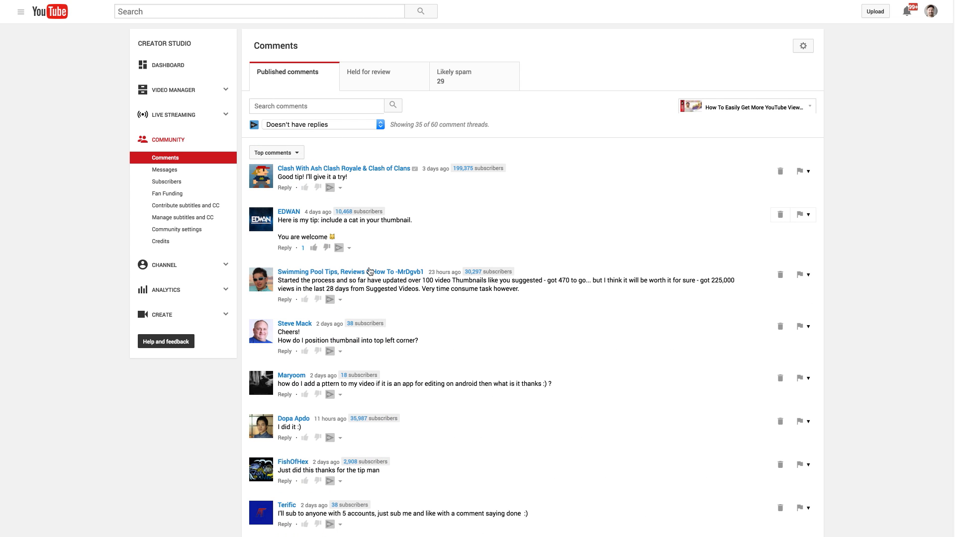
left_click(343, 125)
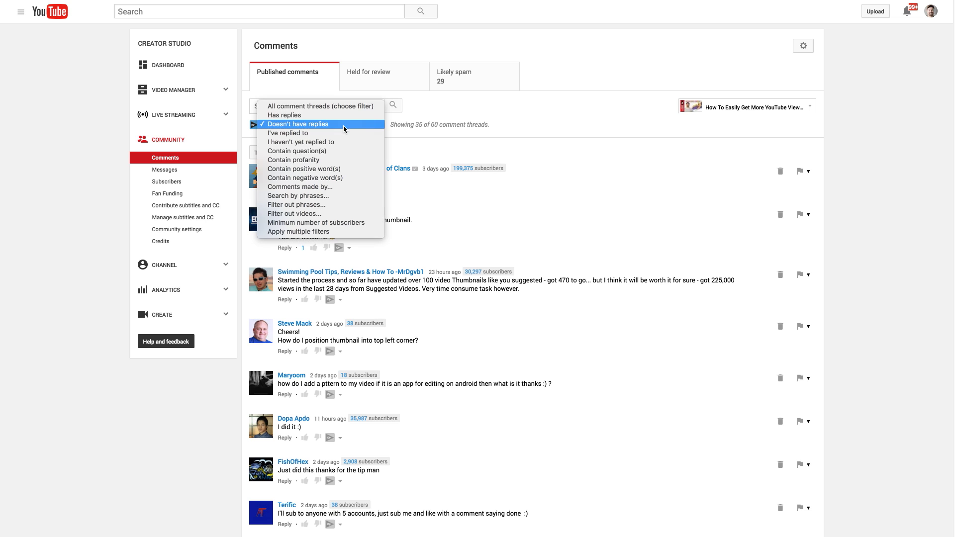
left_click(336, 151)
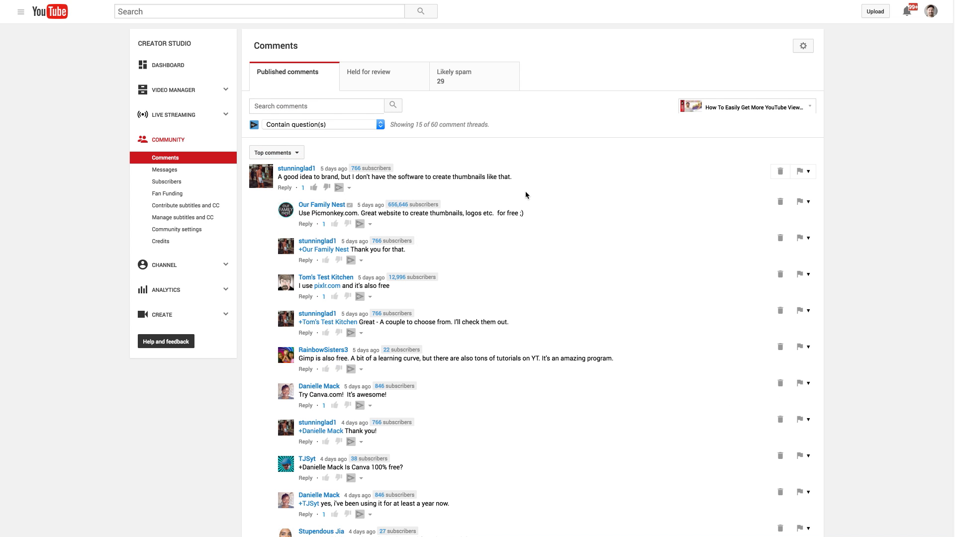
- Combine filters: no replies, contains questions, minimum 500 subscribers; then load more results
left_click(328, 124)
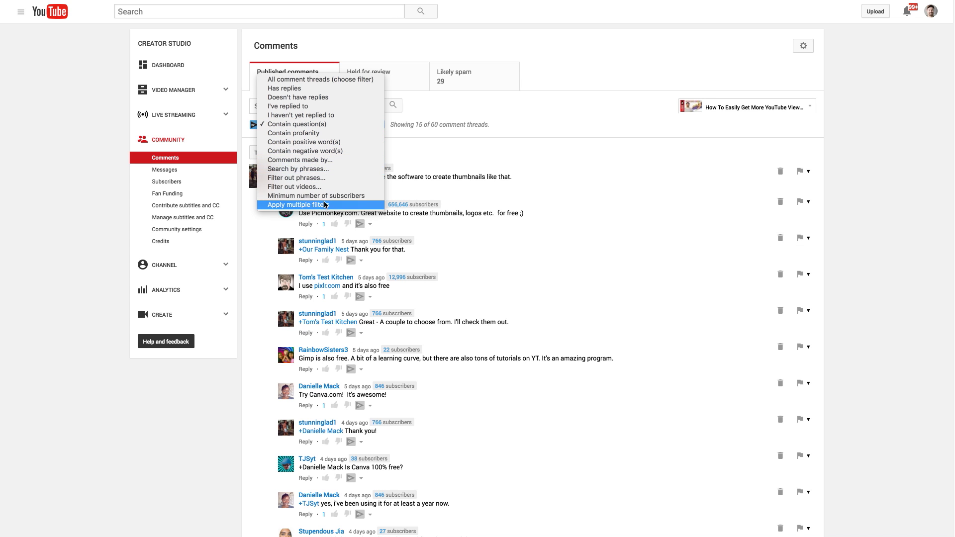
left_click(317, 205)
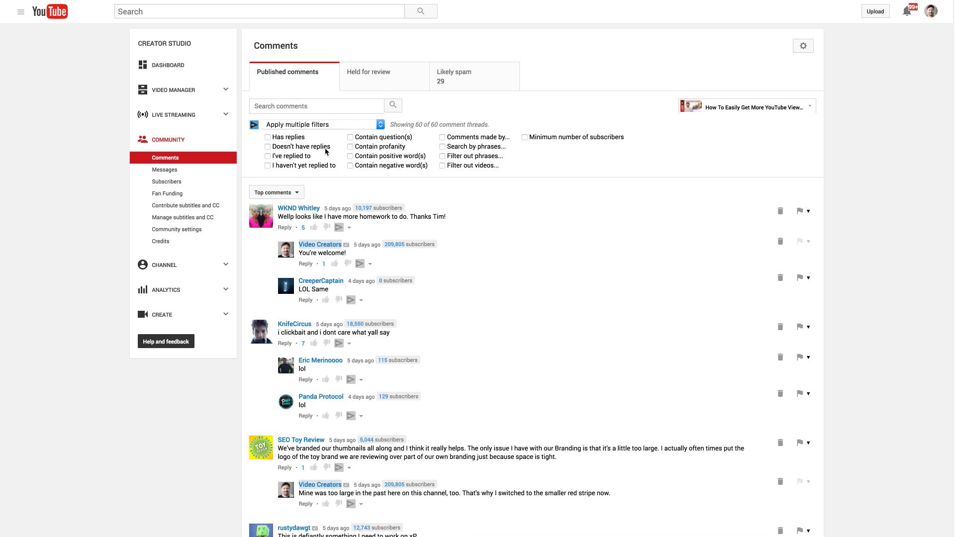
left_click(268, 147)
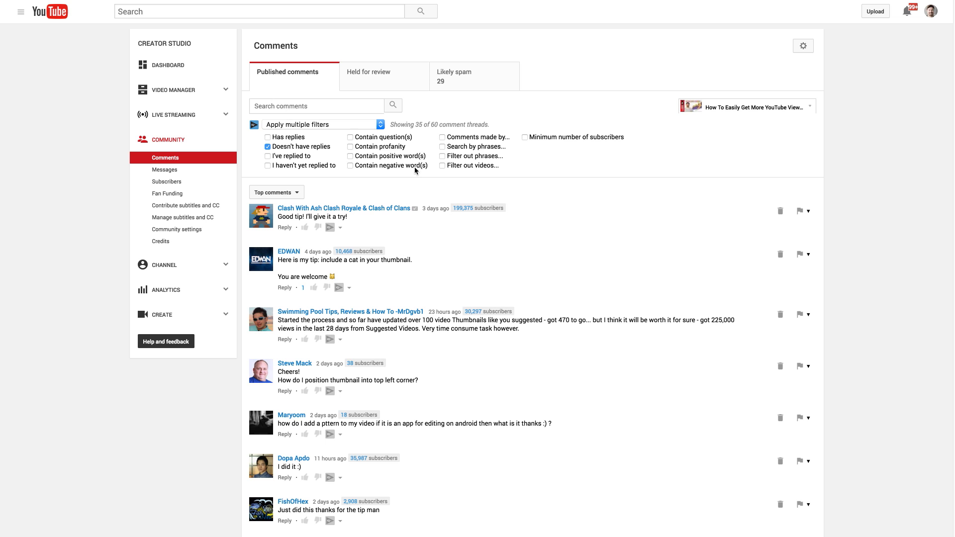
left_click(350, 138)
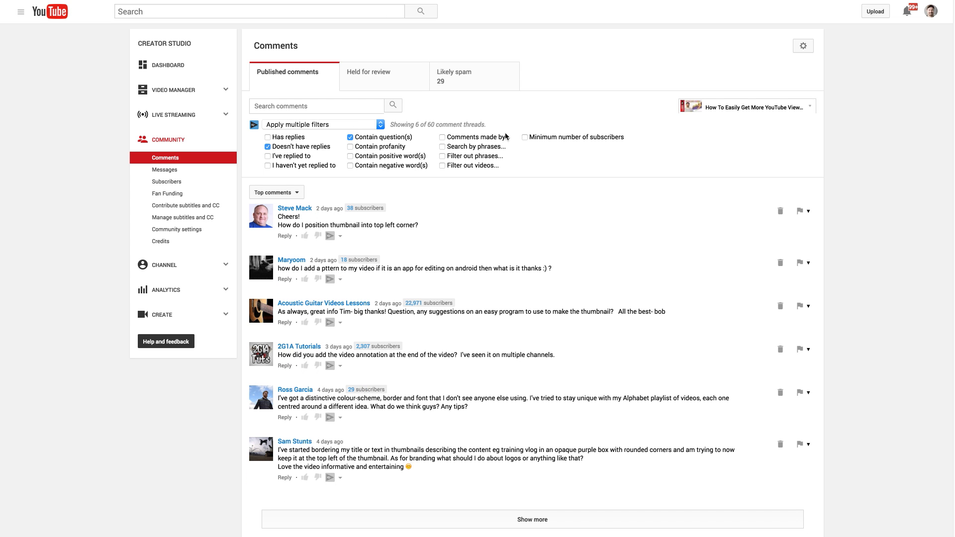
left_click(524, 137)
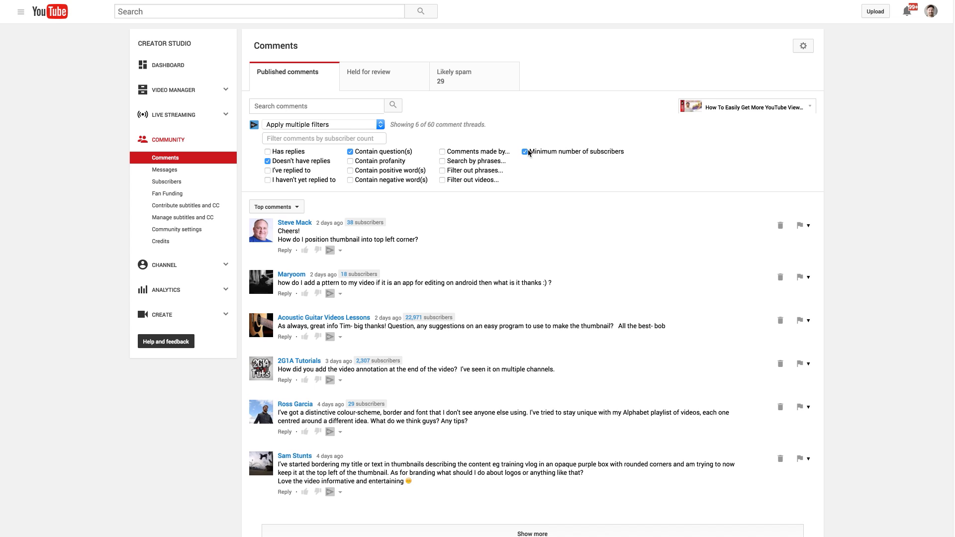
left_click(347, 138)
type("500")
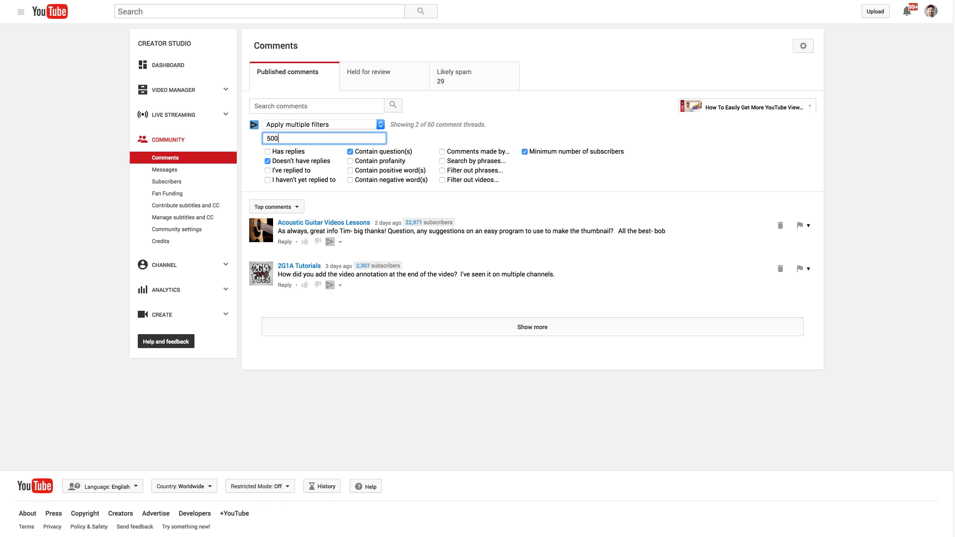
left_click(518, 334)
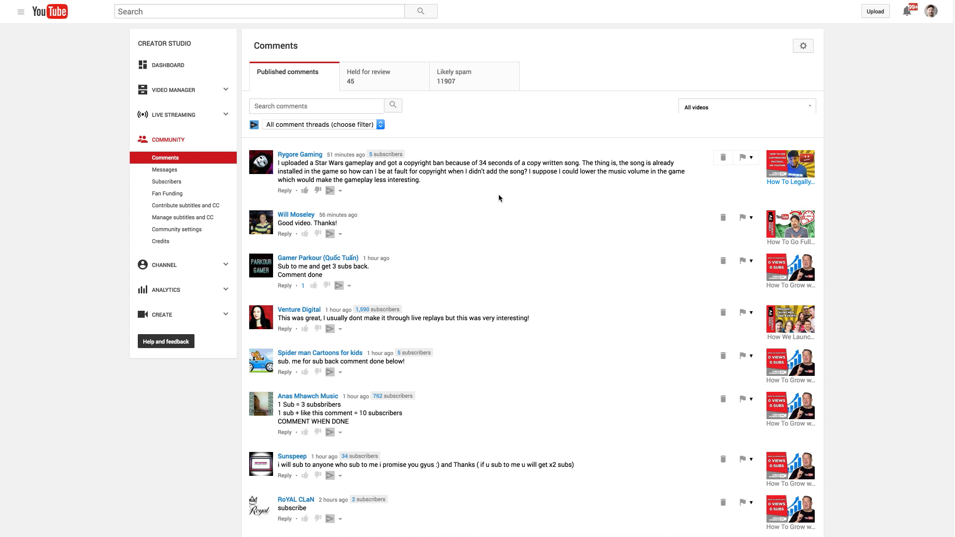
- Create a 'Thank You' reply template reading 'Glad this was helpful for you! Thanks for watching!'
left_click(284, 329)
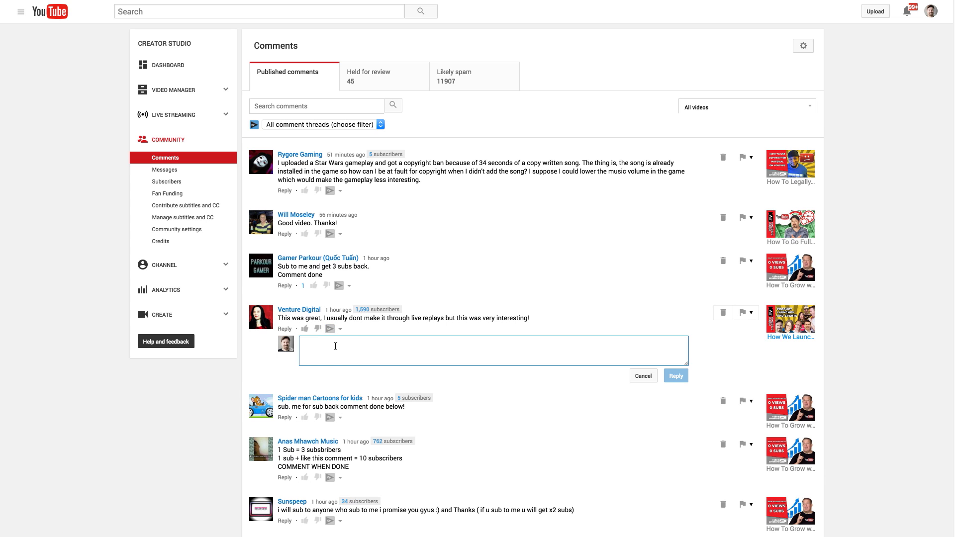
left_click_drag(321, 320, 542, 321)
left_click(513, 317)
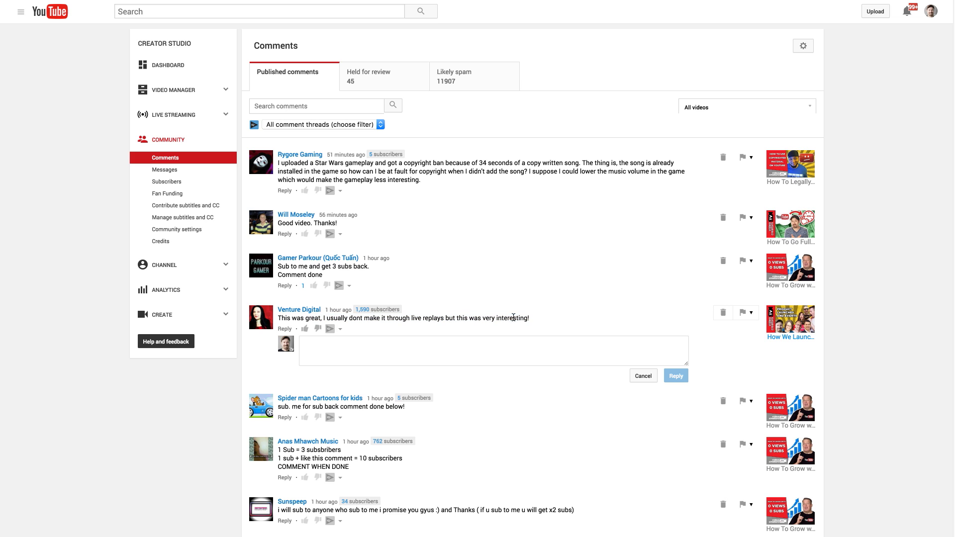
left_click(331, 329)
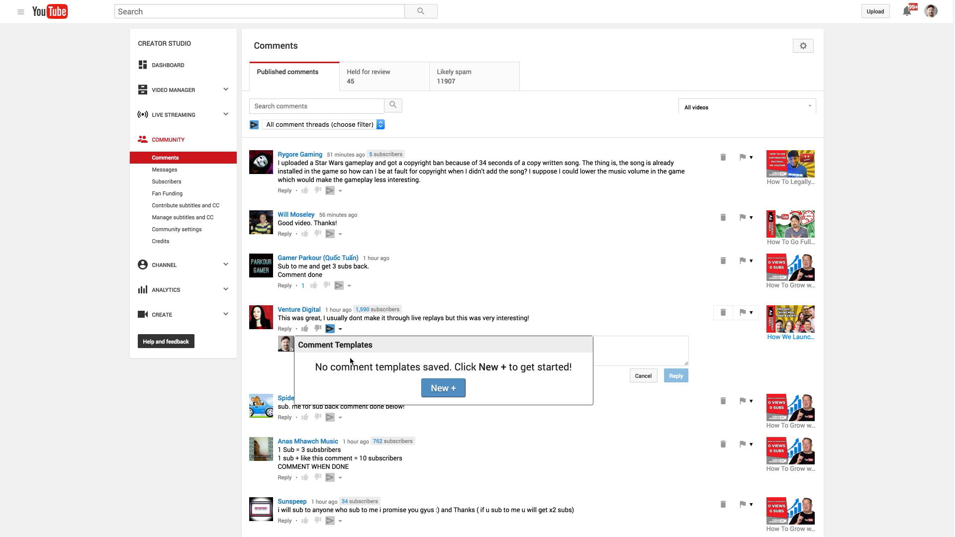
left_click(442, 391)
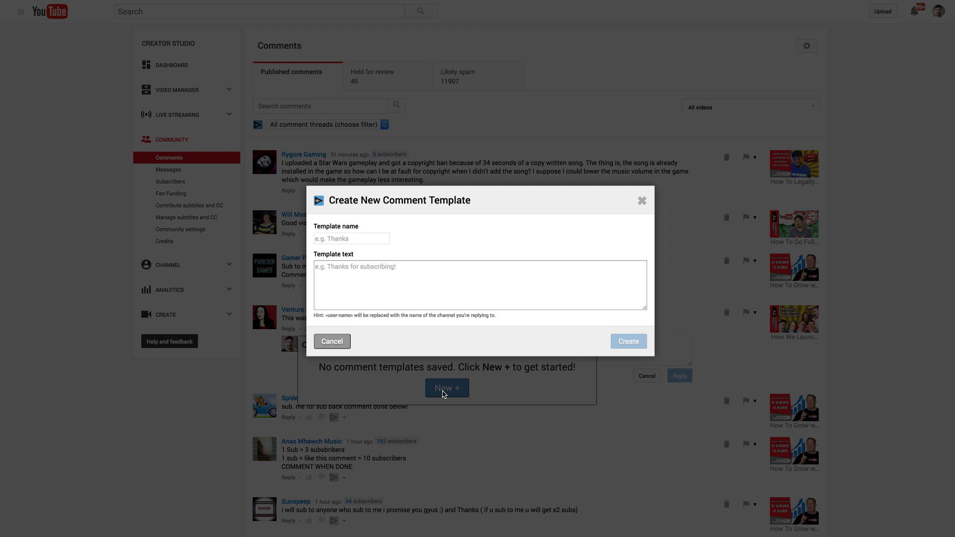
left_click(354, 239)
type("Thank You")
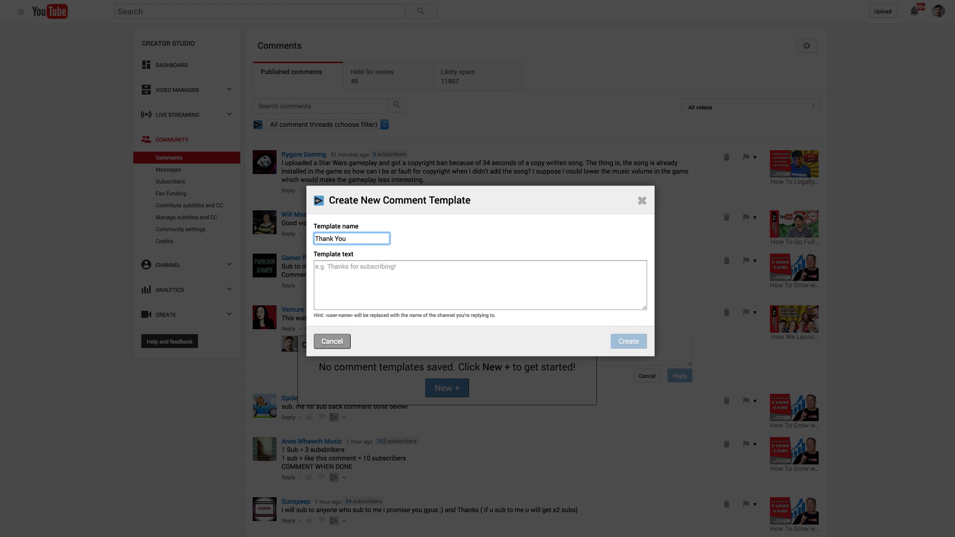
left_click(360, 273)
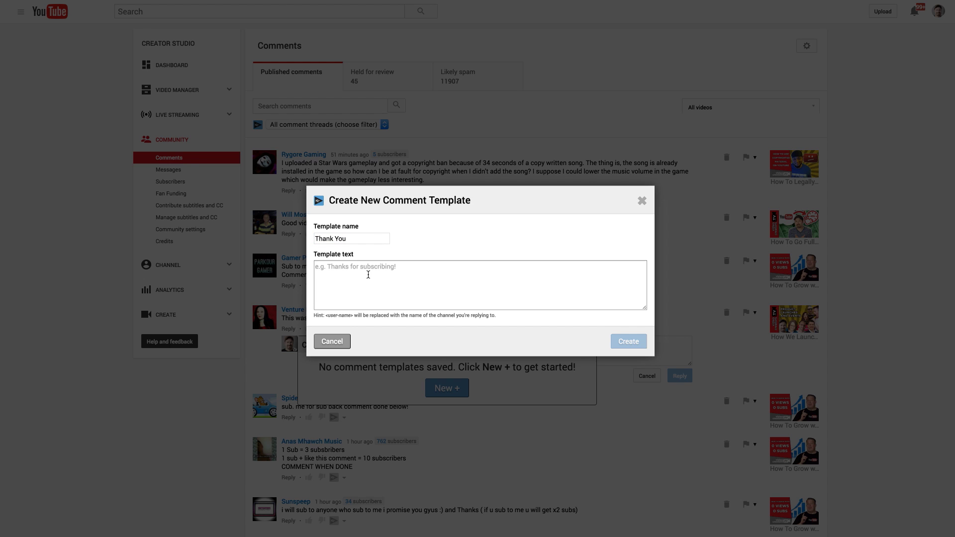
type("Glad this was")
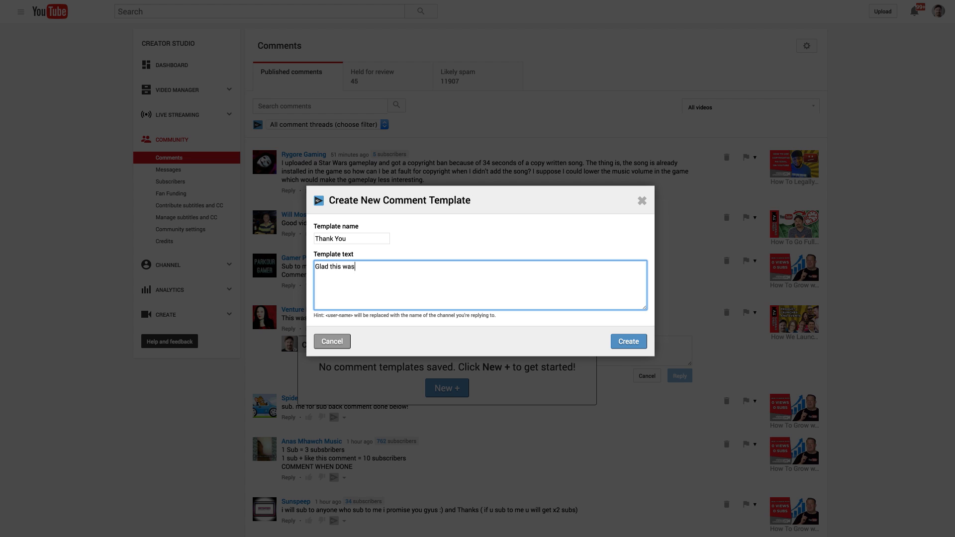
type(" helpful for you! Thanks for watching!")
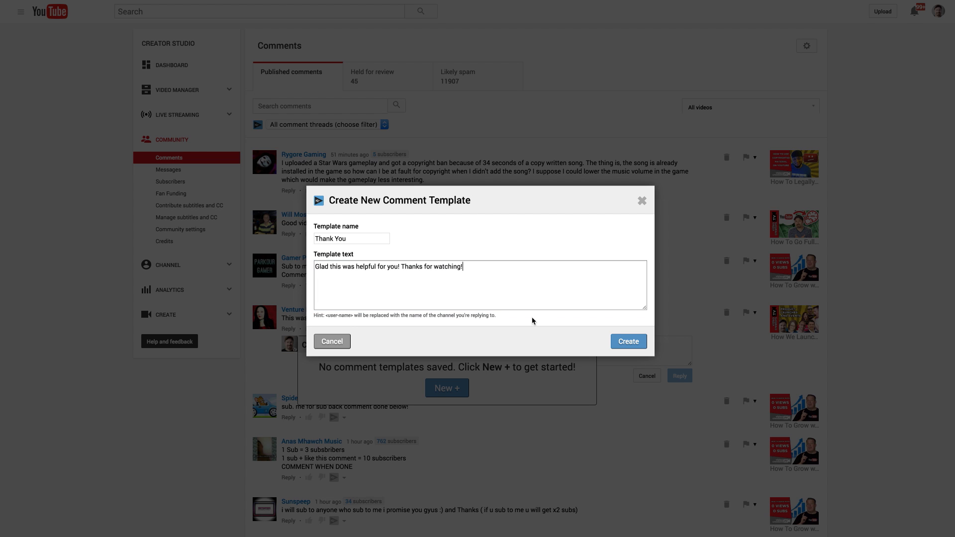
left_click(628, 341)
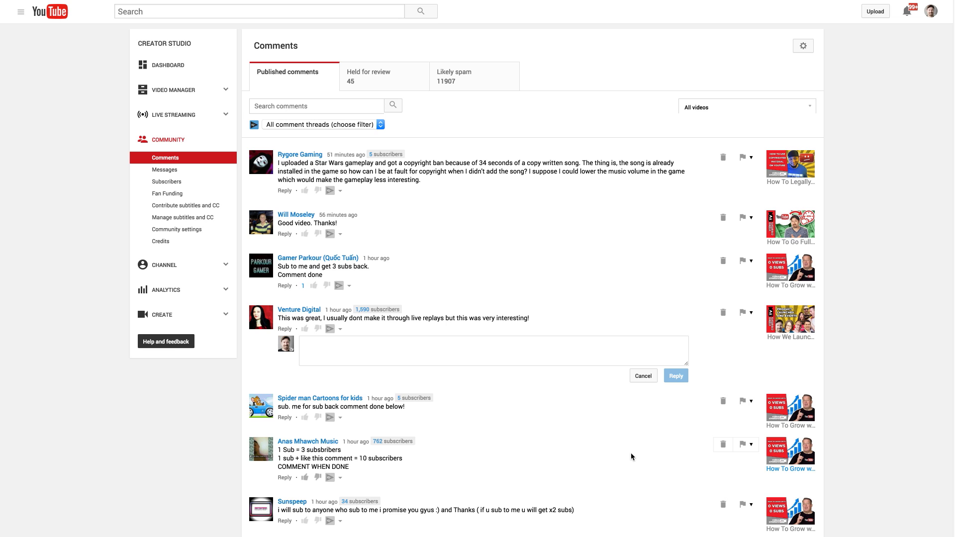
- Insert the Thank You template into the live-replays reply and post it
left_click(354, 345)
left_click(331, 329)
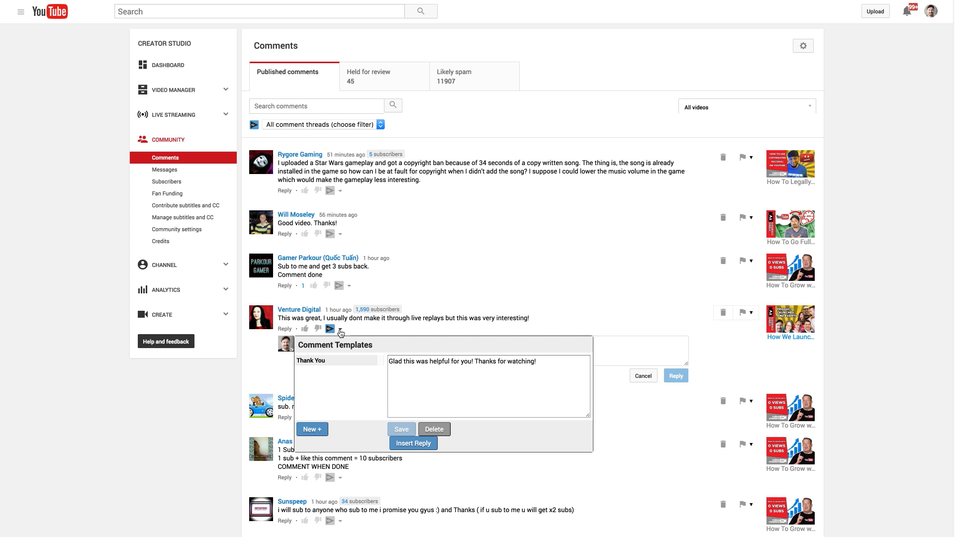
left_click(413, 443)
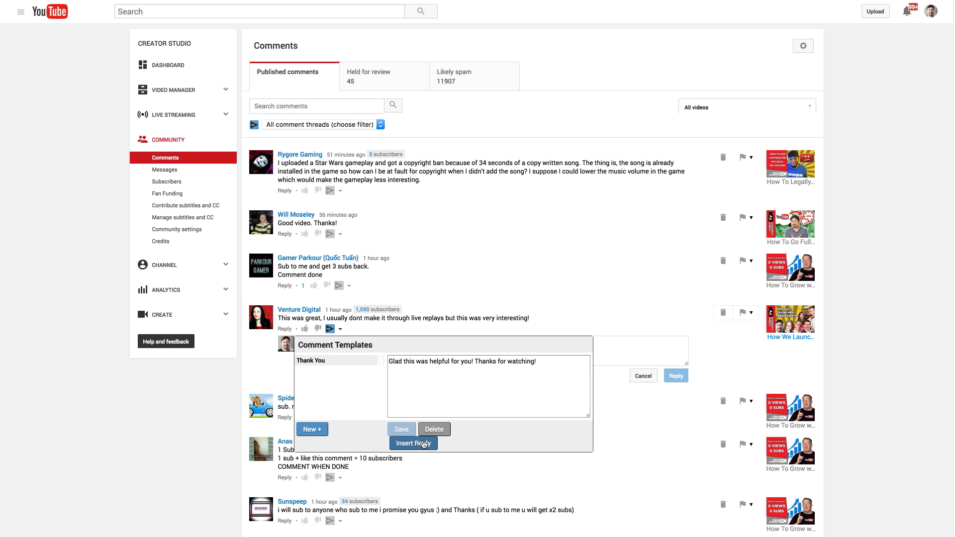
left_click(675, 376)
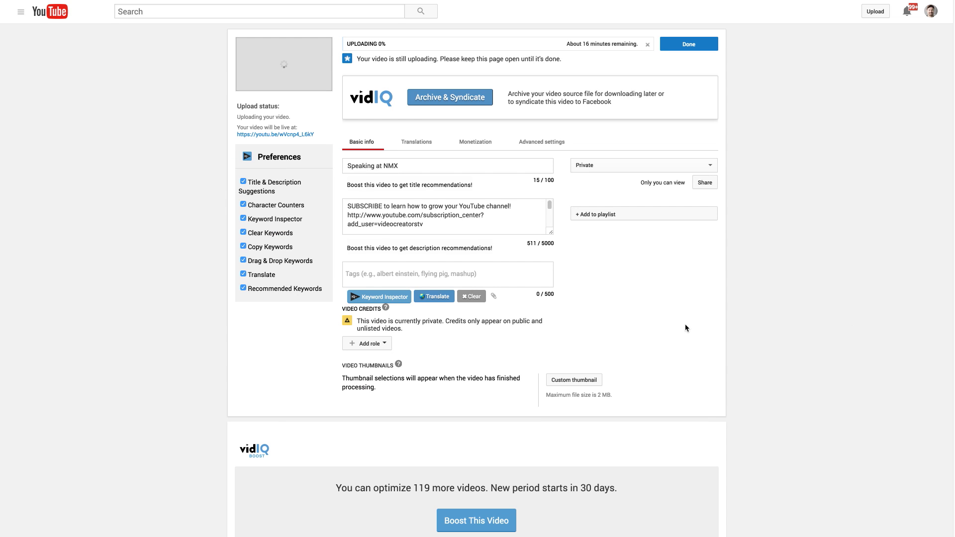
- Retitle the upload from 'Speaking at NMX' to 'How to grow your YouTube channel'
scroll(741, 305, "down", 1)
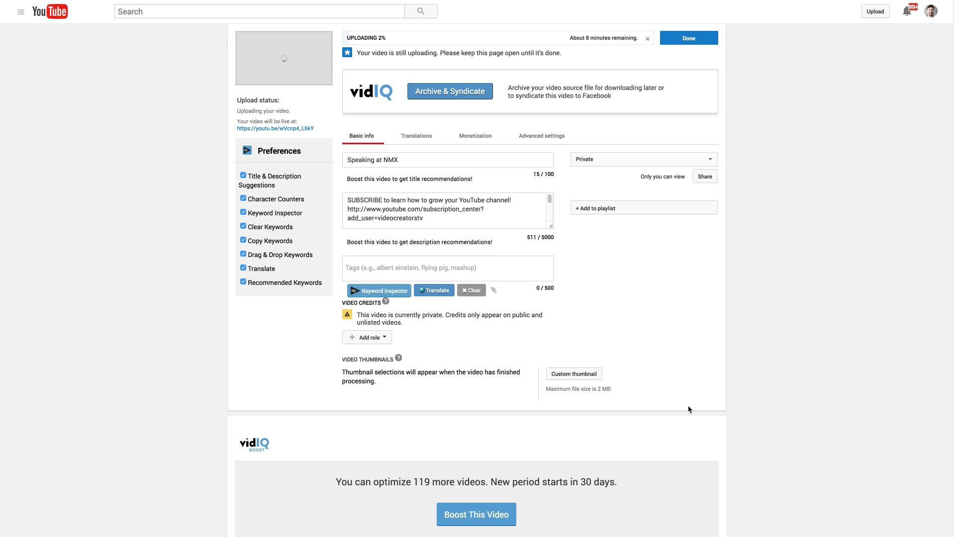
scroll(691, 406, "down", 5)
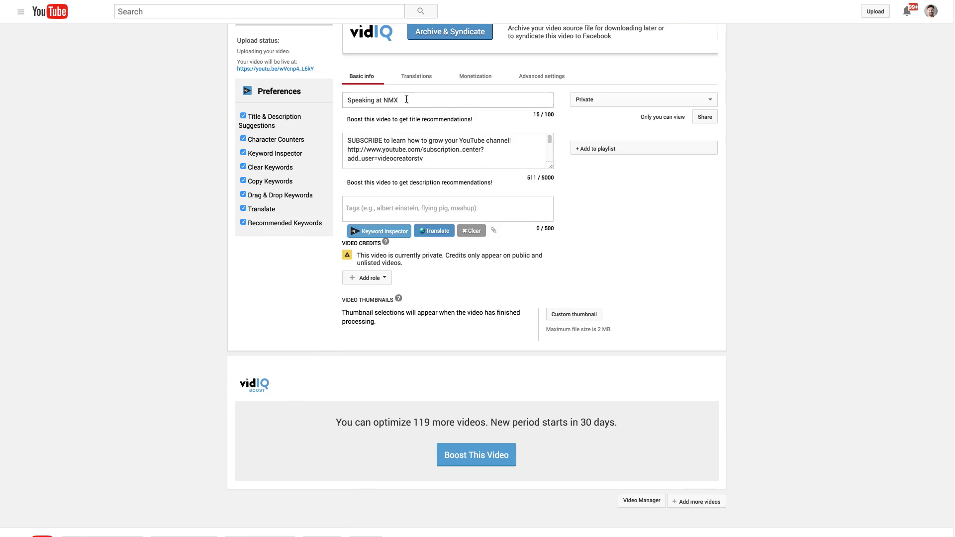
left_click_drag(406, 100, 318, 93)
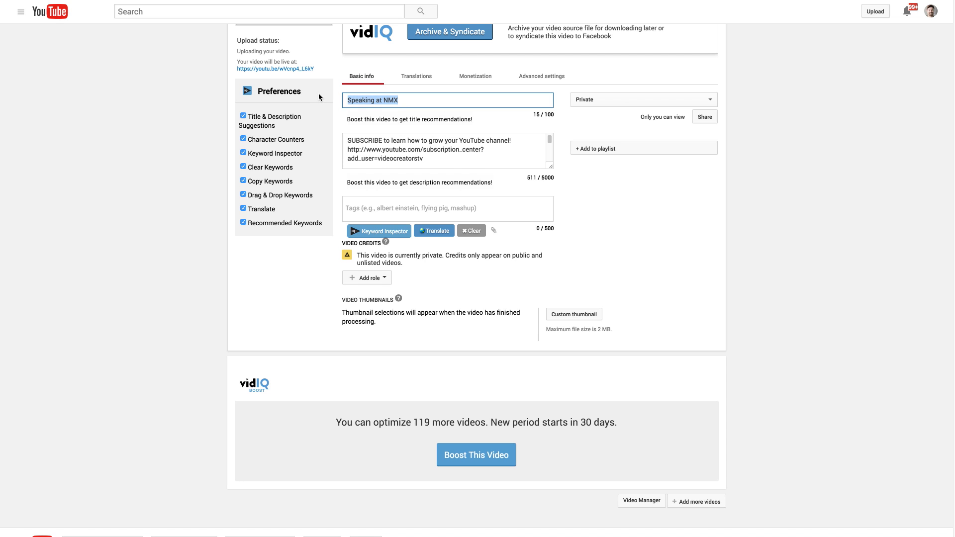
type("How to grow your YouTube channel")
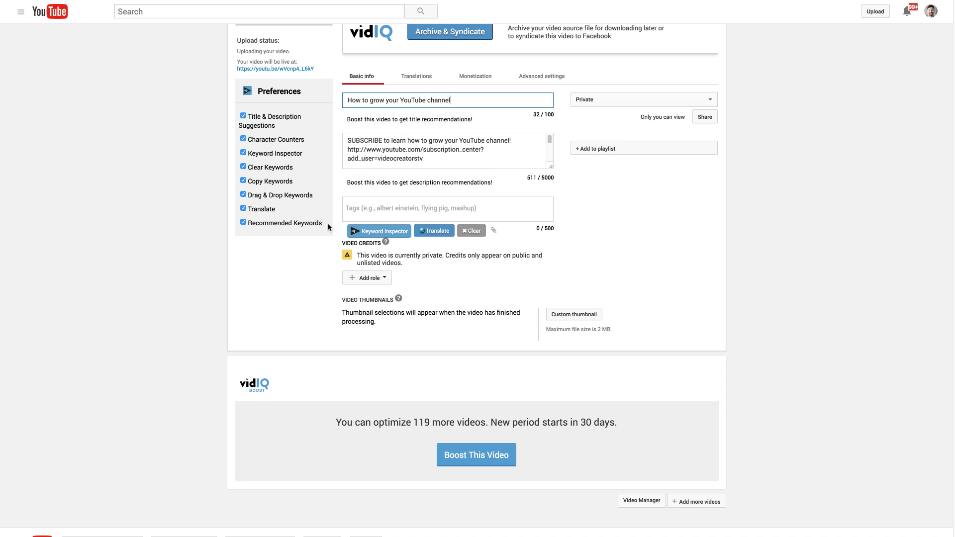
- Add tags 'how to' and 'grow on youtube', then request vidIQ's tag recommendations
left_click(448, 205)
type("h")
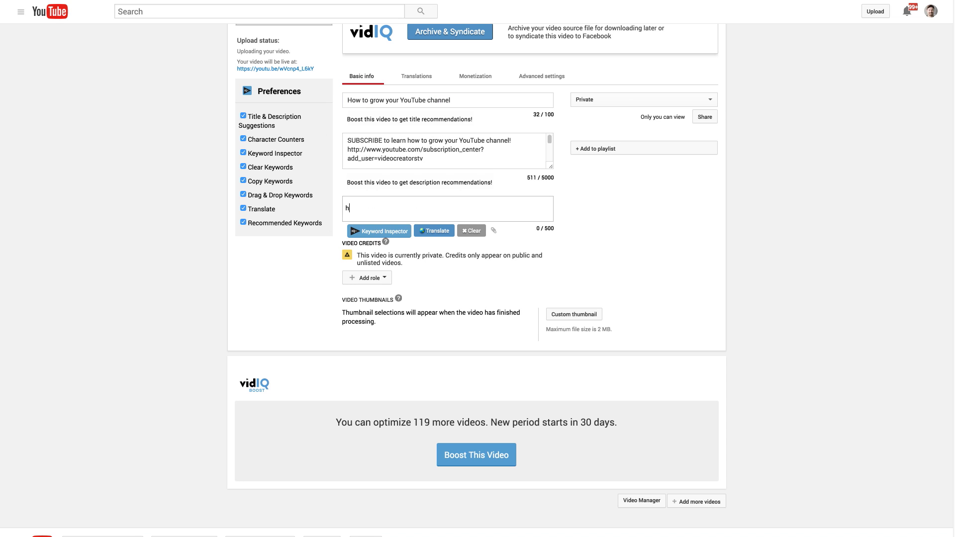
type("ow")
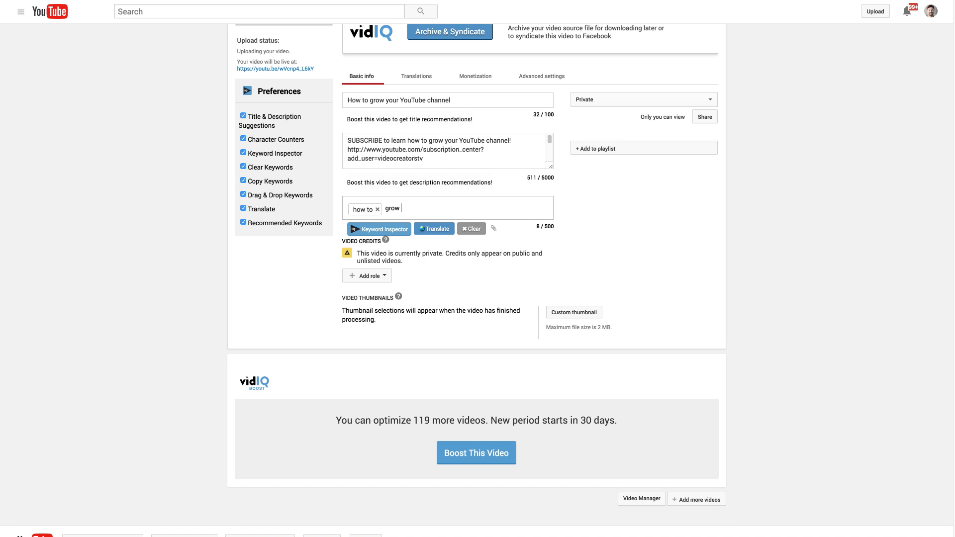
type(" to,grow on youtube,")
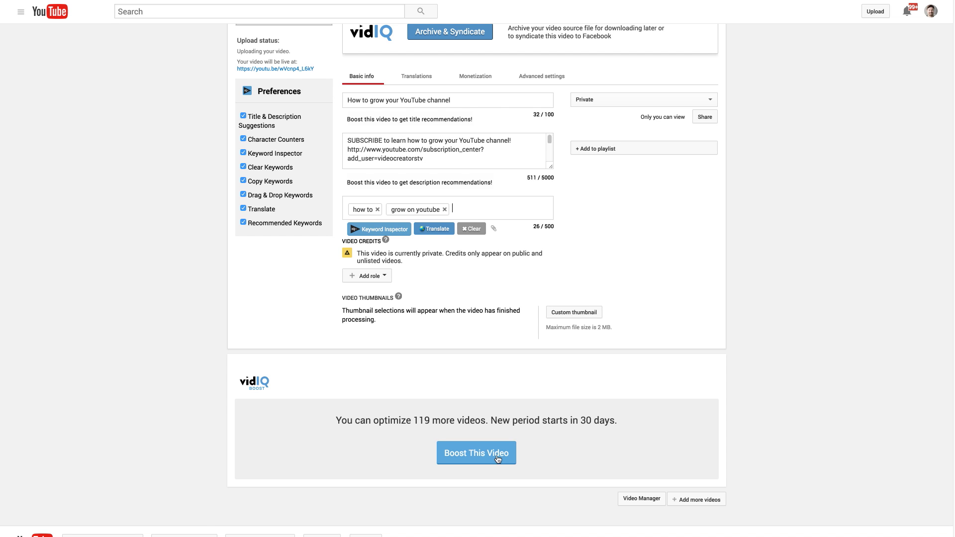
left_click(480, 451)
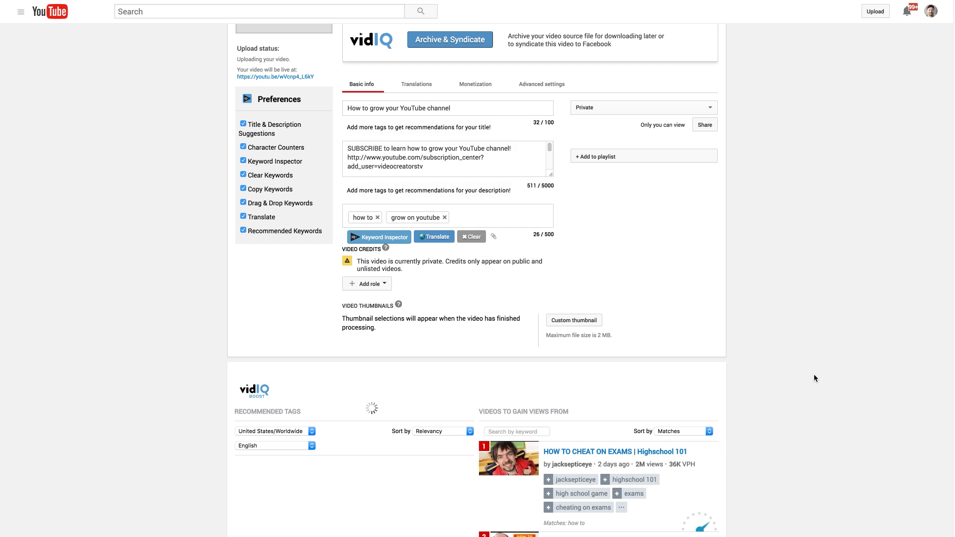
- Check the recommended tags' country and sort options, keeping them sorted by Relevancy
scroll(812, 395, "down", 5)
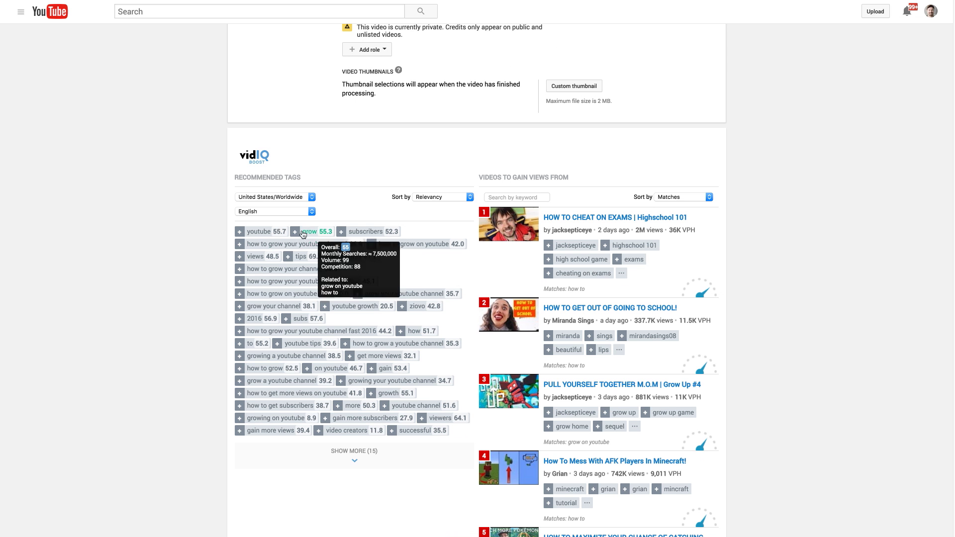
left_click(272, 197)
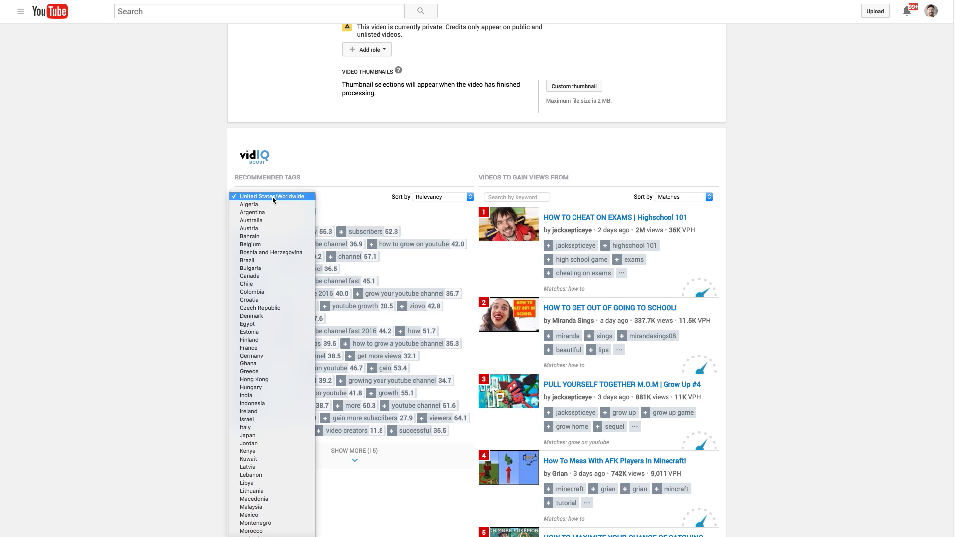
left_click(357, 198)
left_click(451, 198)
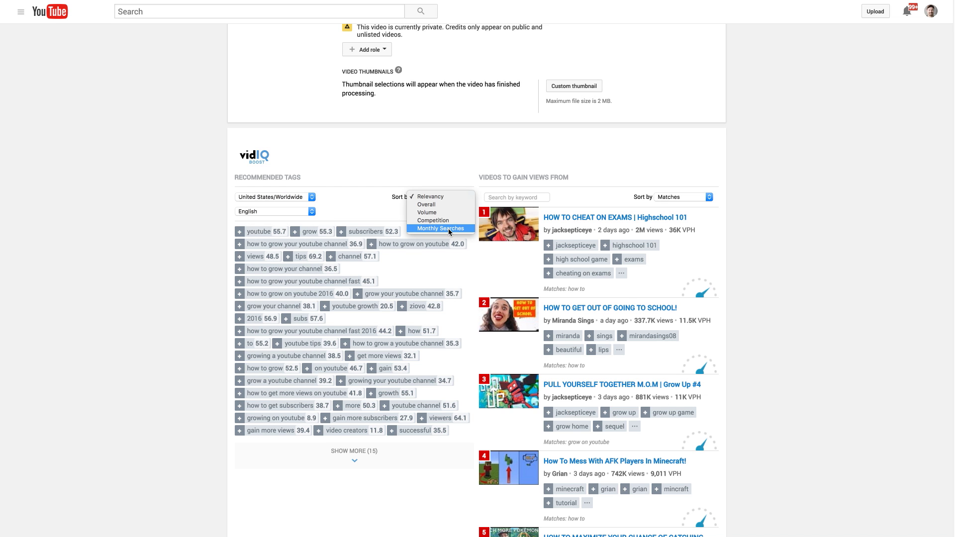
left_click(356, 202)
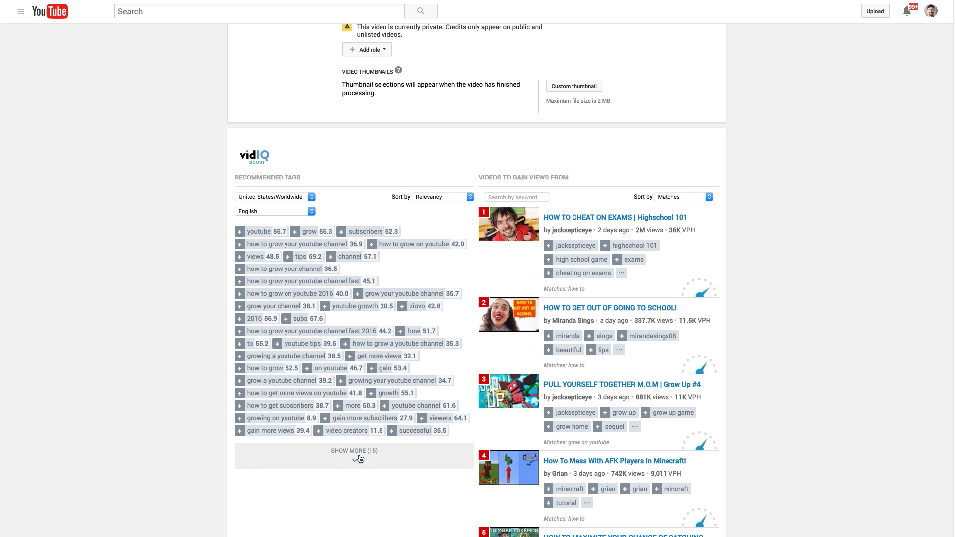
- Browse recommended tag stats and add 'how to grow on youtube' to the tags
scroll(652, 397, "up", 5)
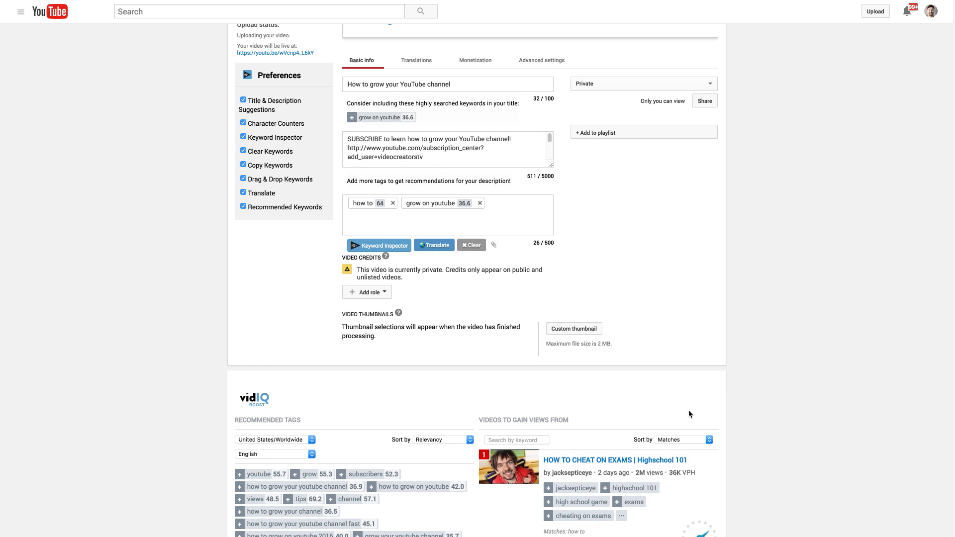
scroll(647, 388, "down", 1)
mouse_move(379, 187)
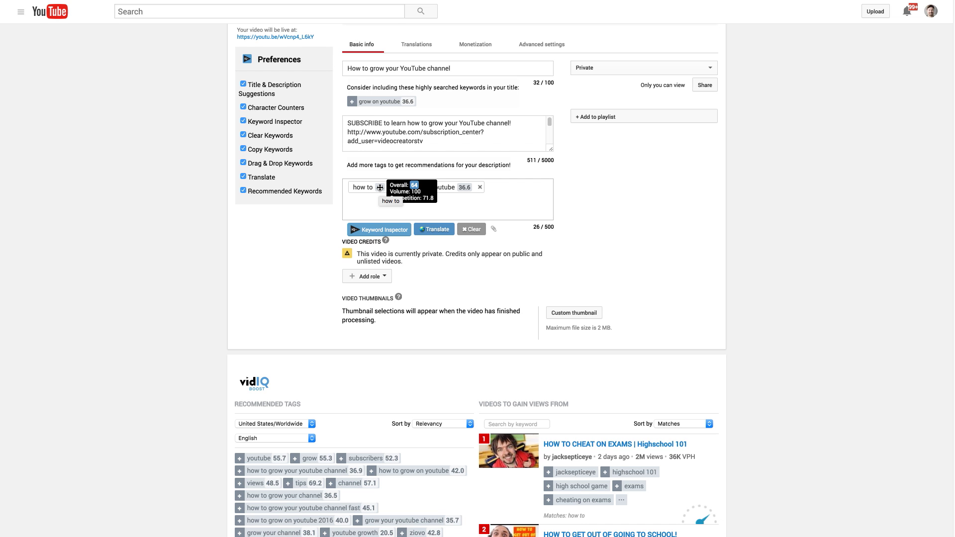
scroll(379, 187, "up", 2)
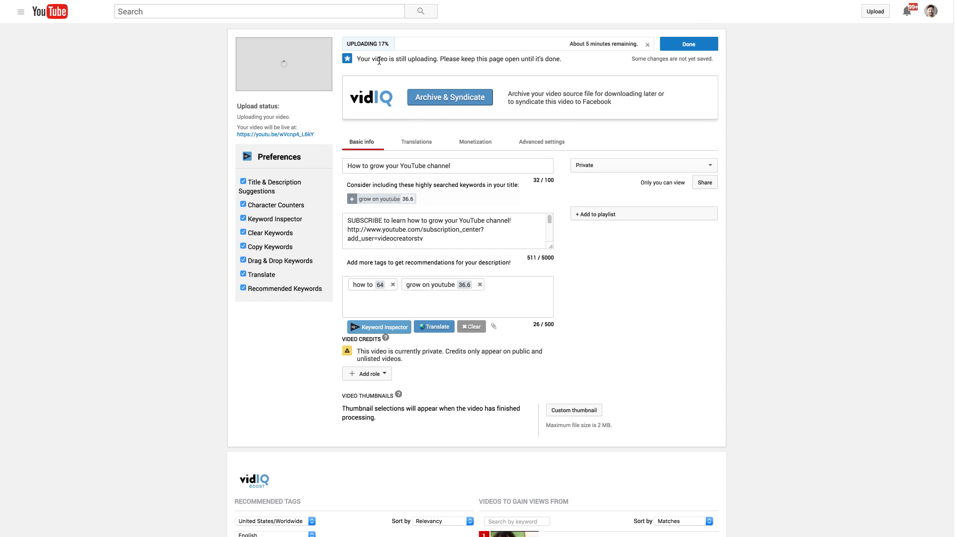
scroll(632, 342, "down", 2)
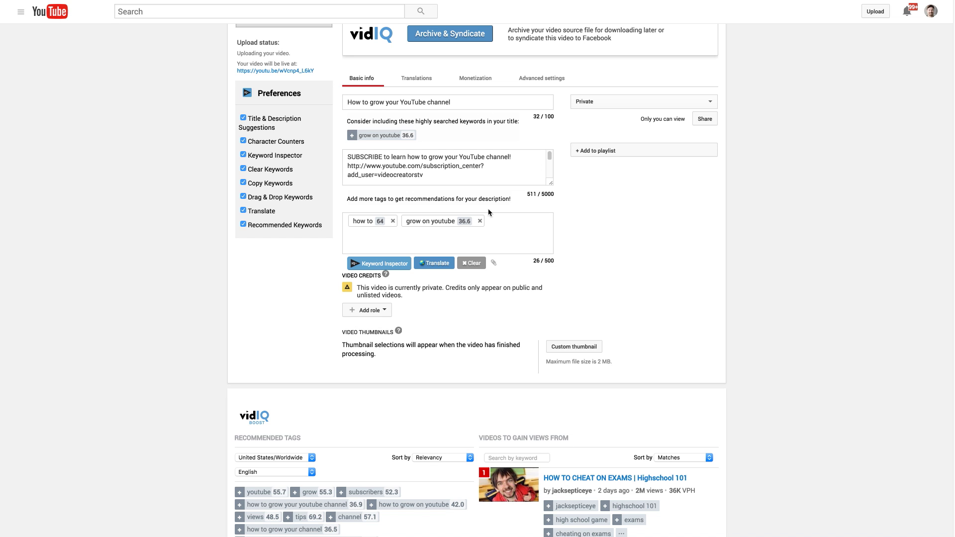
scroll(780, 322, "down", 1)
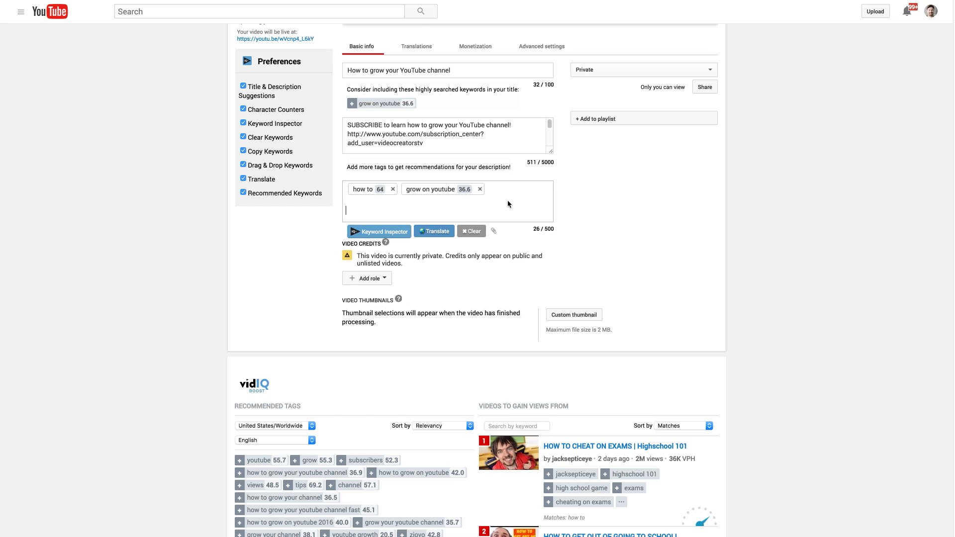
scroll(705, 284, "down", 5)
scroll(705, 284, "down", 1)
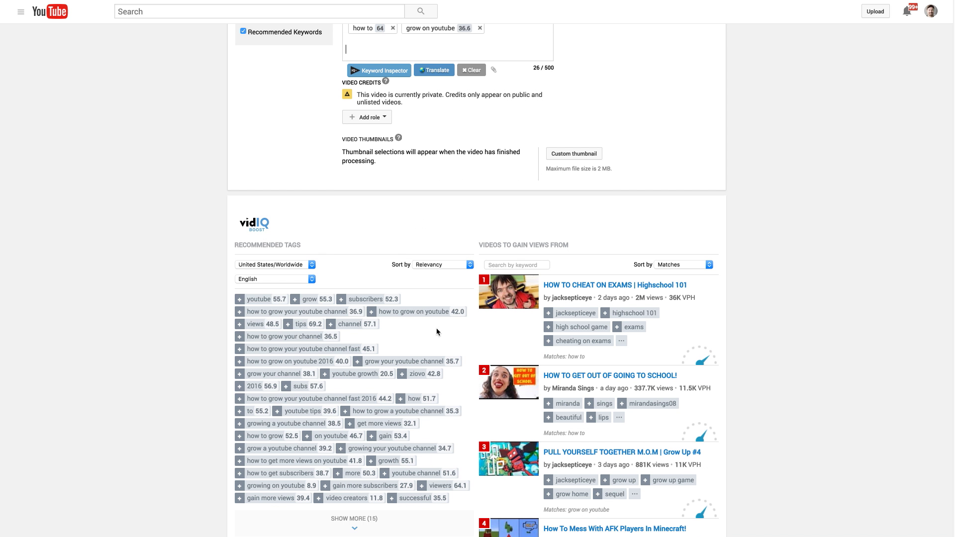
scroll(452, 336, "down", 1)
mouse_move(312, 324)
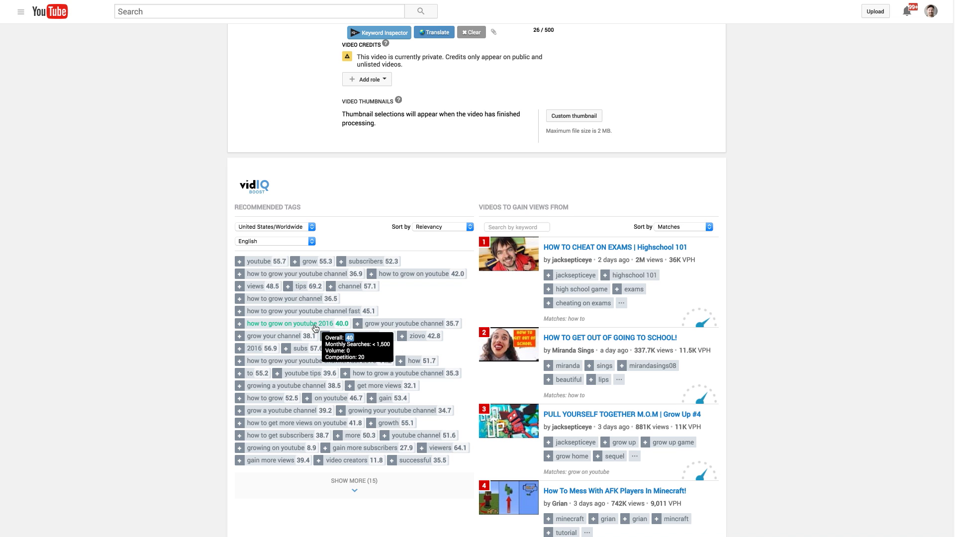
mouse_move(391, 324)
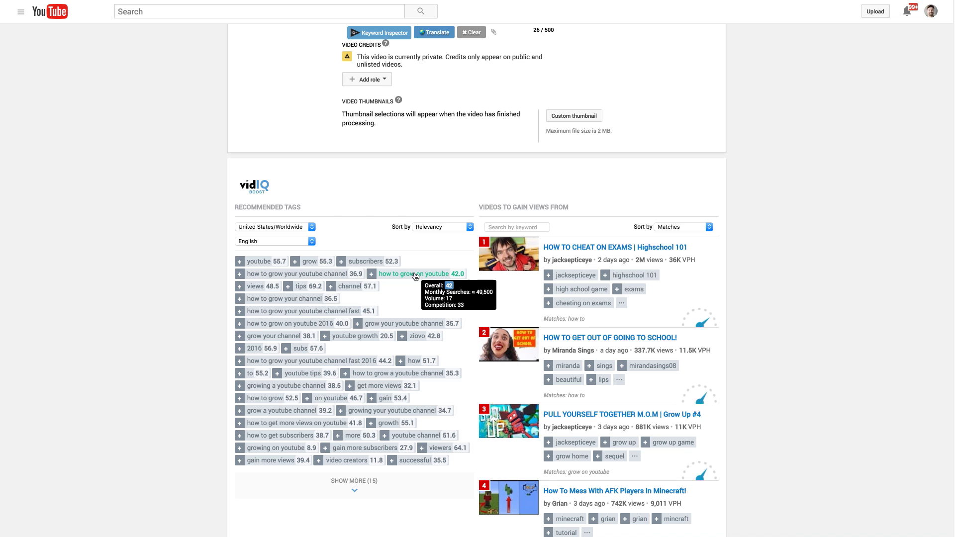
left_click(372, 278)
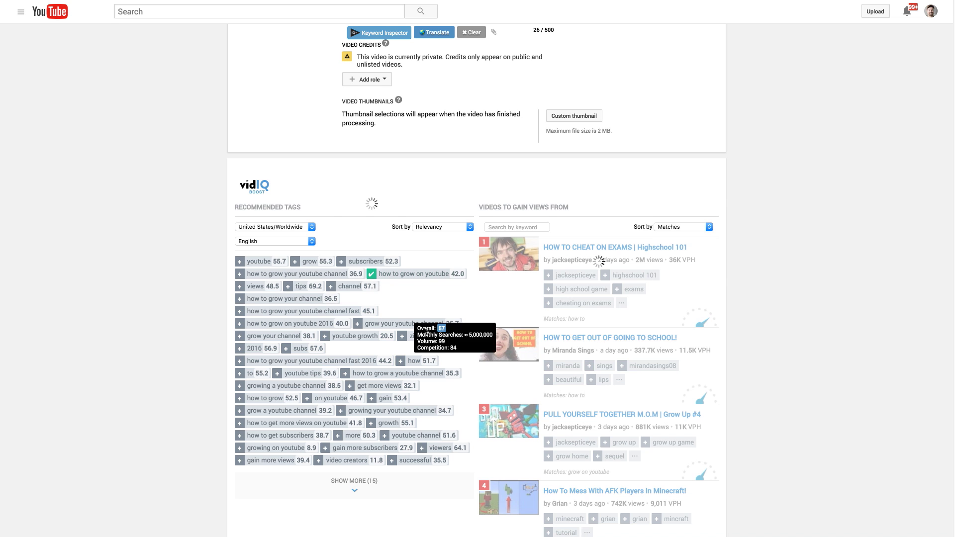
scroll(424, 327, "up", 3)
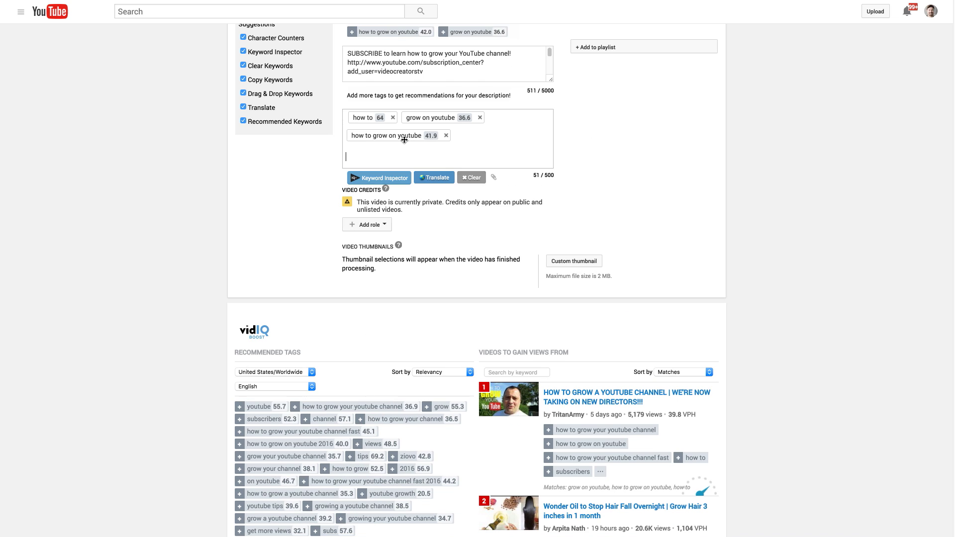
scroll(370, 476, "up", 3)
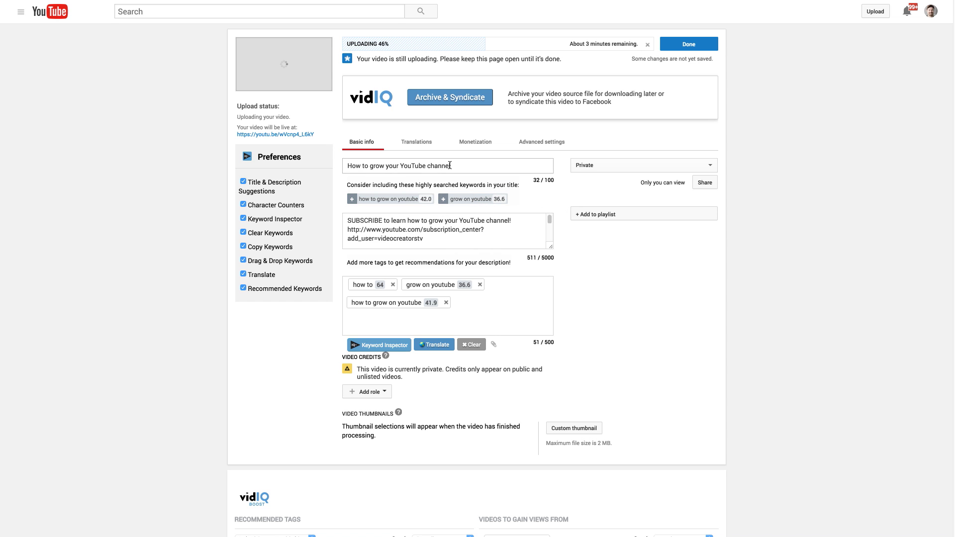
- Trim the words after 'How to' from the title and paste a channel-growth line atop the description
left_click_drag(450, 165, 374, 166)
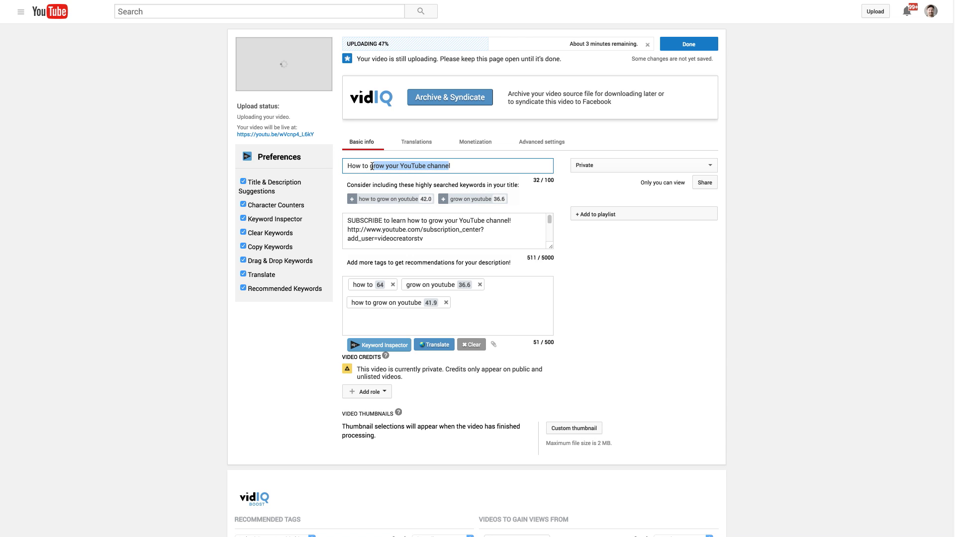
key("BackSpace")
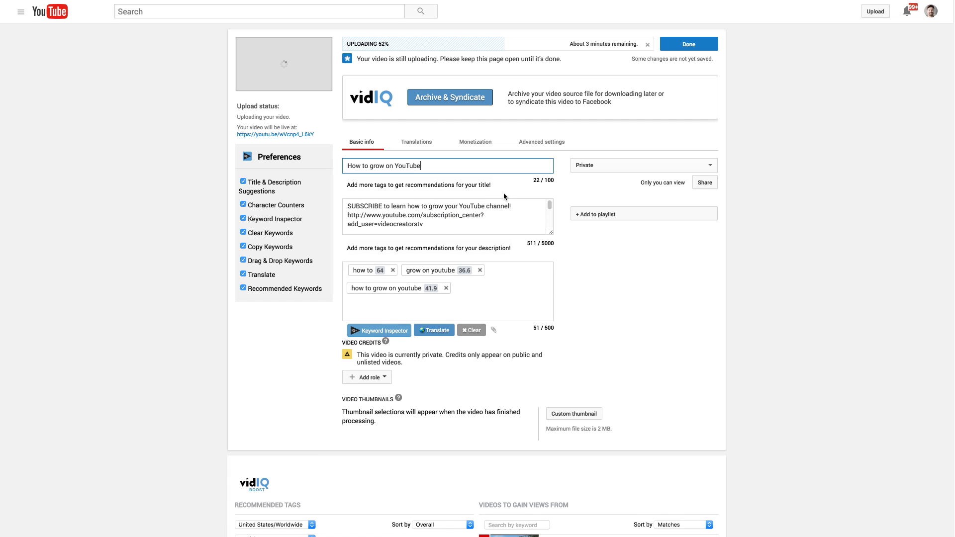
left_click(486, 206)
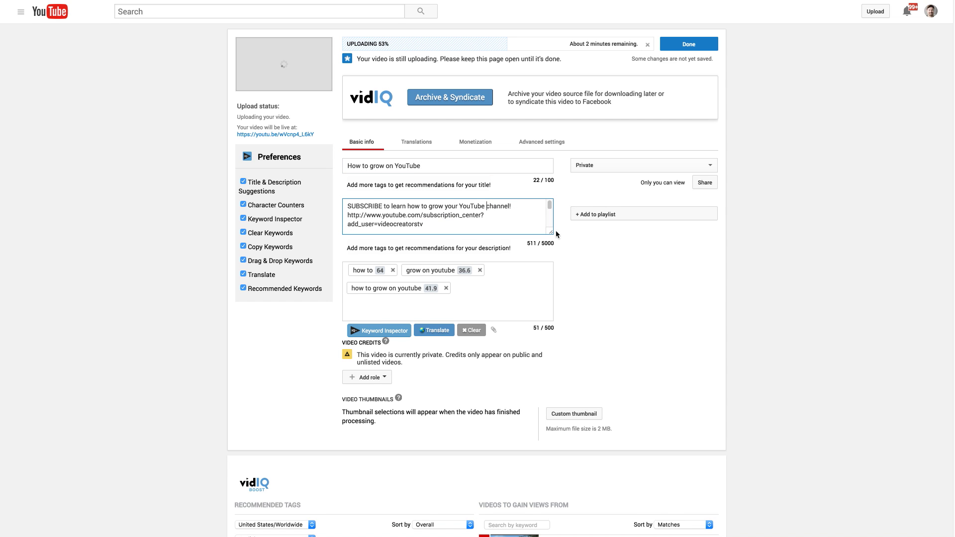
left_click_drag(550, 232, 546, 299)
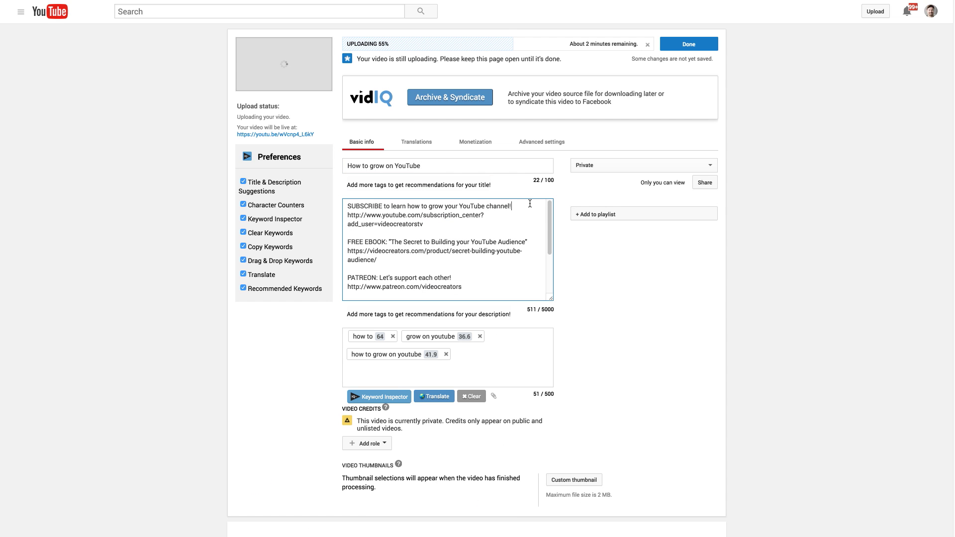
key("Return")
key("Return")
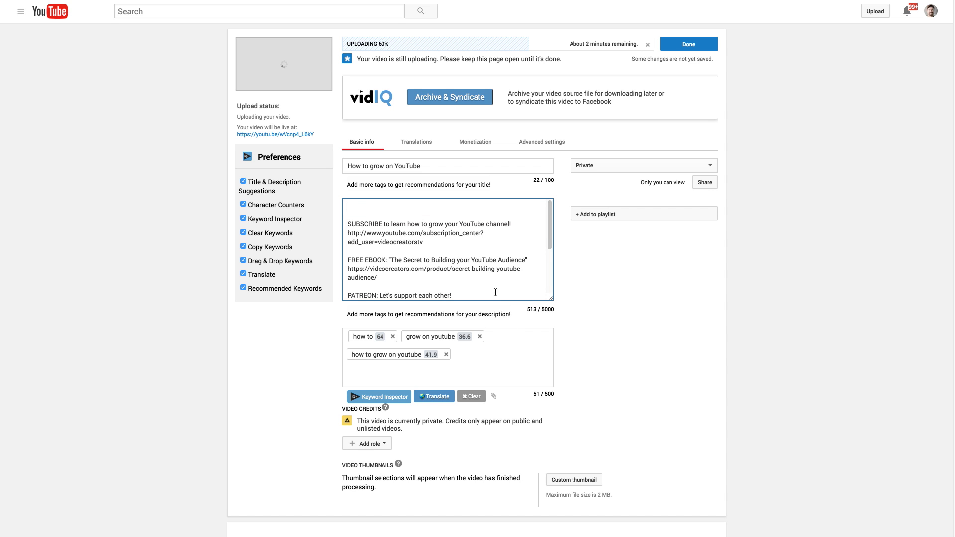
type("This is a video on how to grow your YouTube channel.")
- Scroll down to review the vidIQ Recommended Tags below the description
scroll(681, 407, "down", 5)
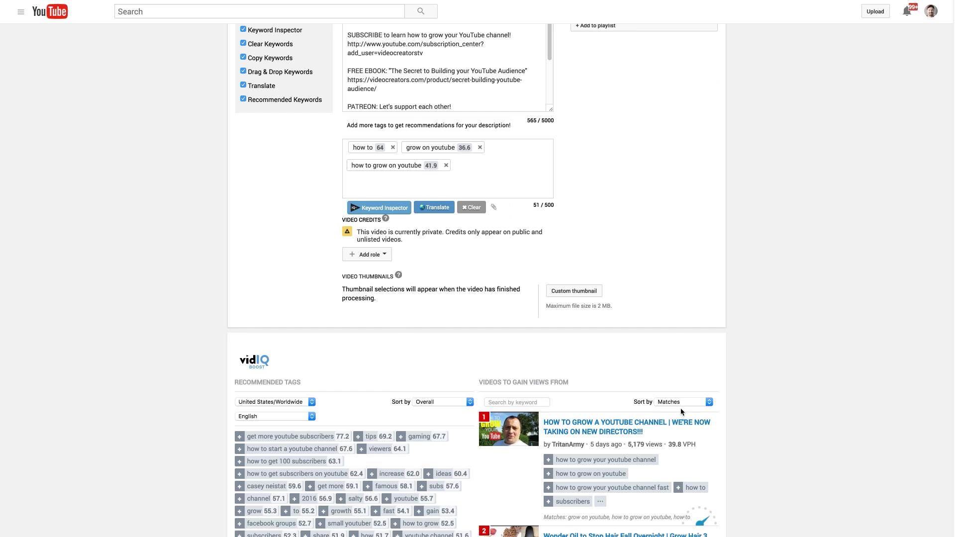
scroll(784, 445, "down", 3)
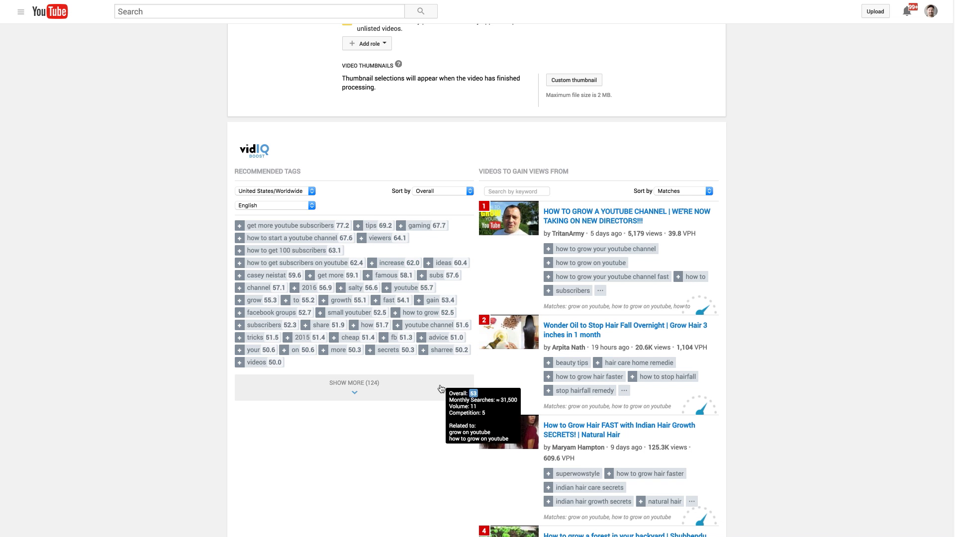
scroll(509, 380, "up", 7)
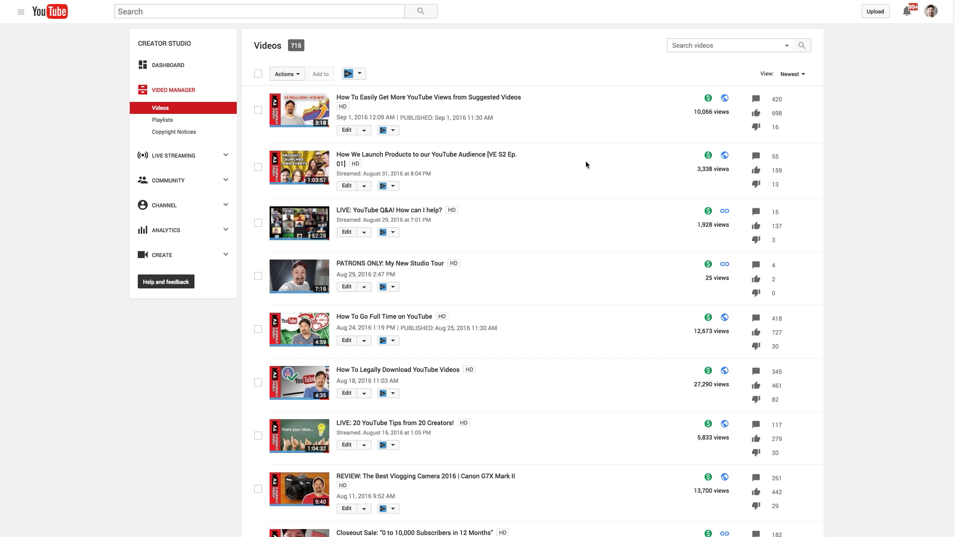
- Preview vidIQ's Mass Edit Videos dialog, then launch the Thumbnail editor for the newest video
left_click(354, 74)
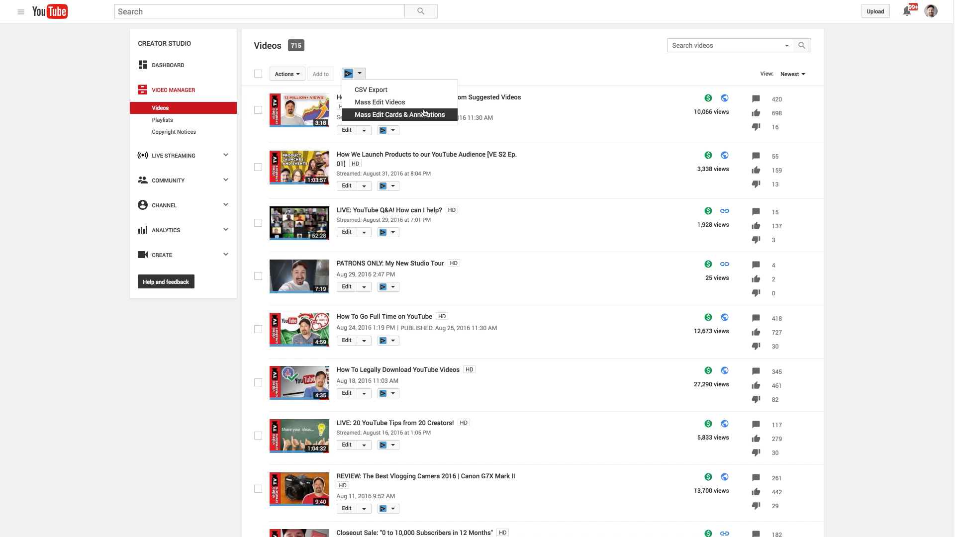
left_click(389, 103)
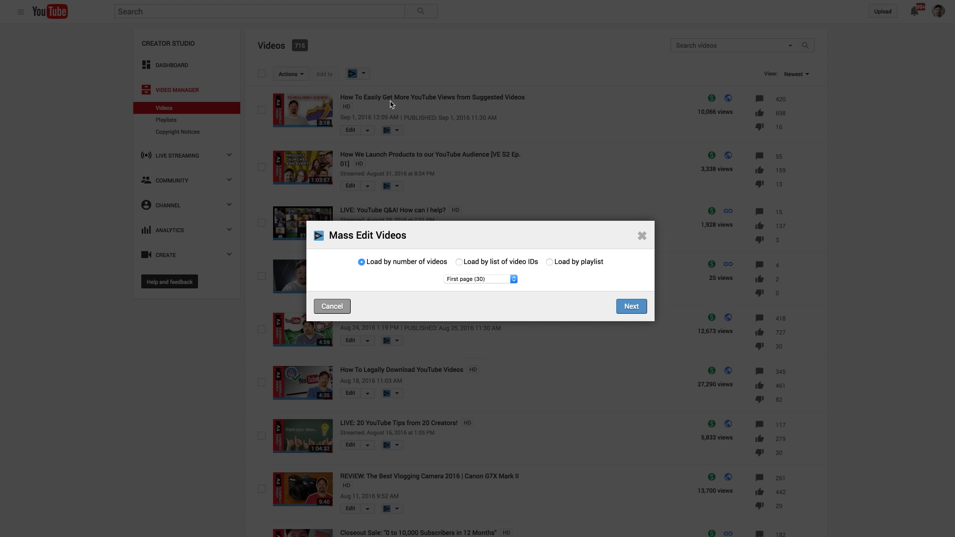
left_click(642, 237)
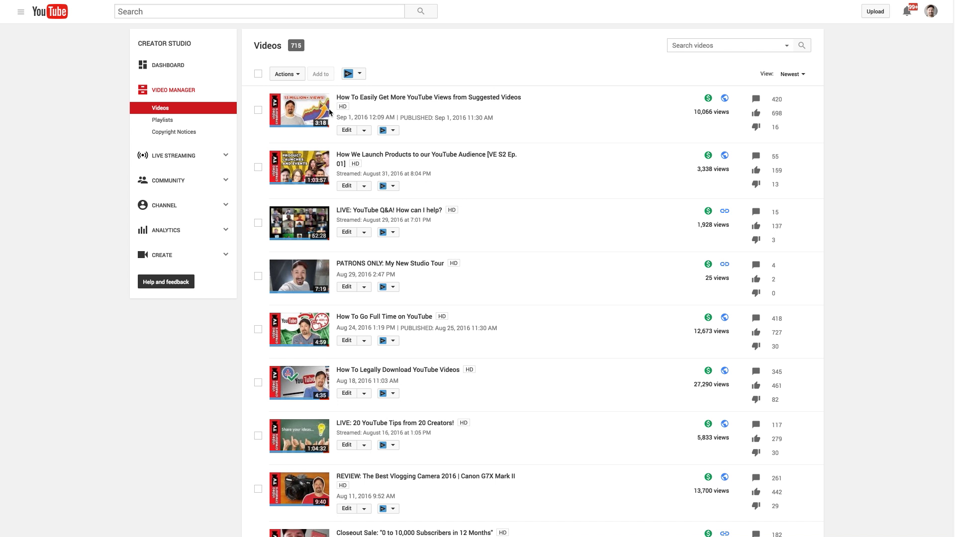
left_click(394, 132)
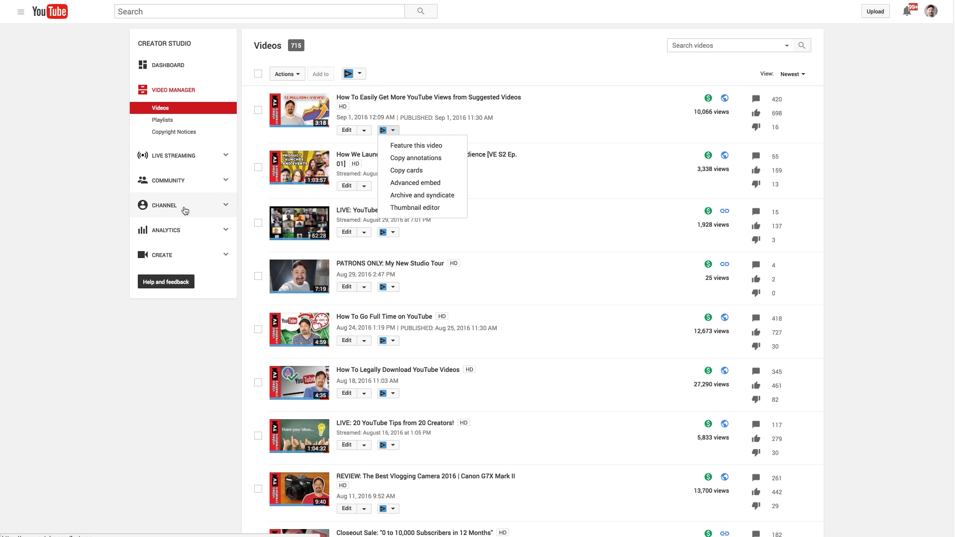
left_click(446, 208)
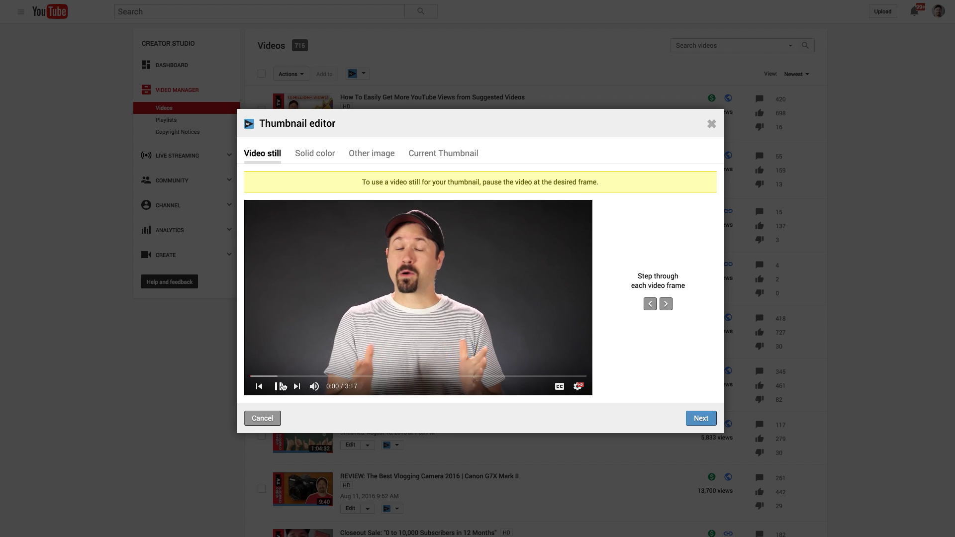
- Pause the video and step forward five frames to find a still
left_click(281, 386)
left_click(666, 304)
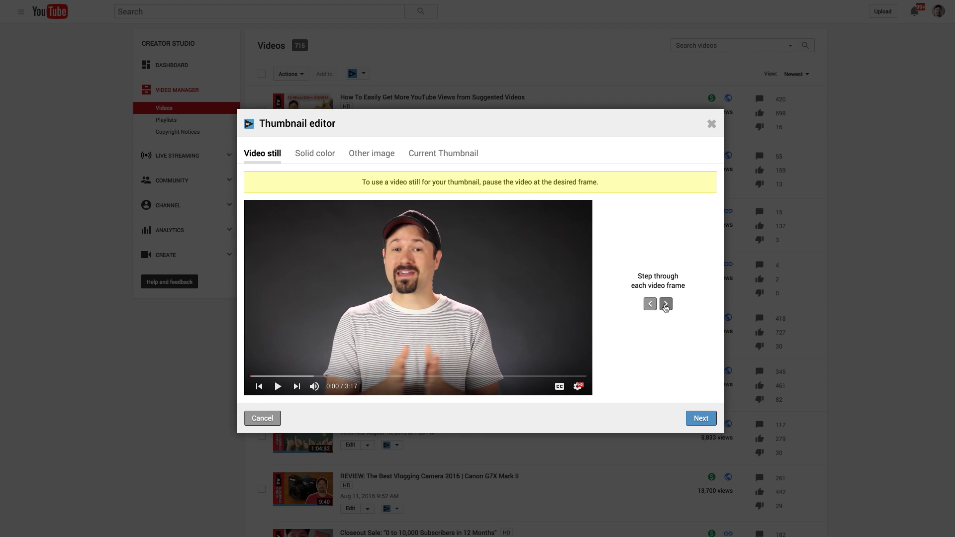
left_click(665, 306)
left_click(667, 305)
left_click(668, 307)
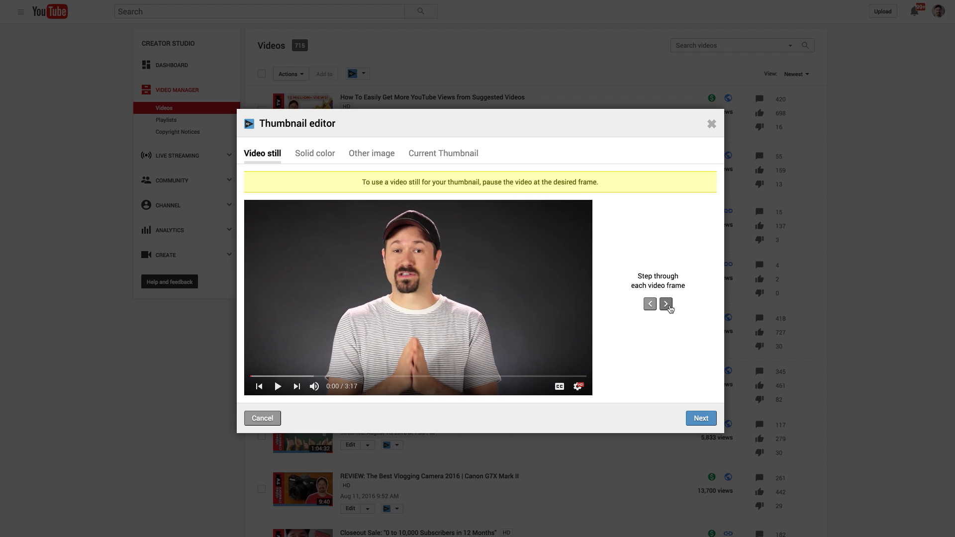
left_click(670, 307)
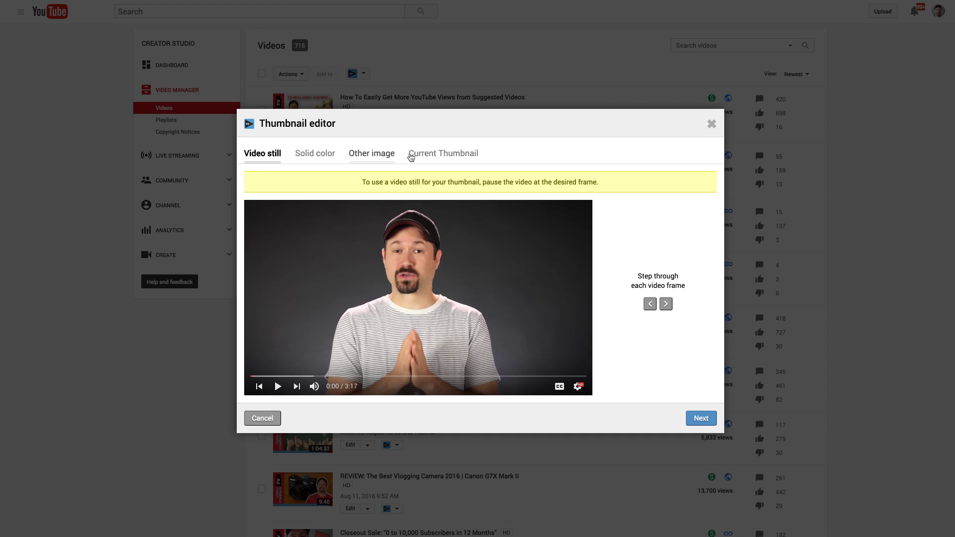
- Look at the Other image and Solid color backgrounds, then return to Video still
left_click(371, 157)
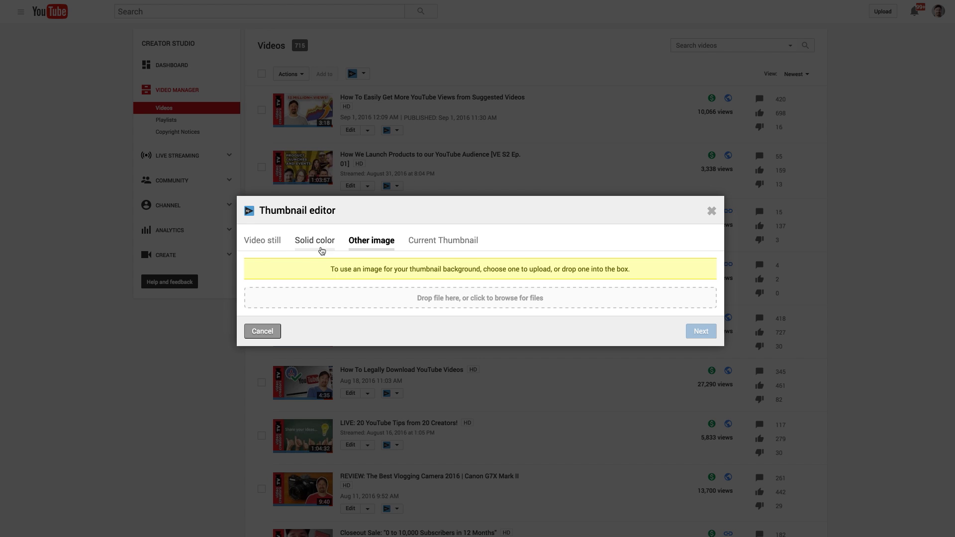
left_click(310, 245)
left_click(263, 154)
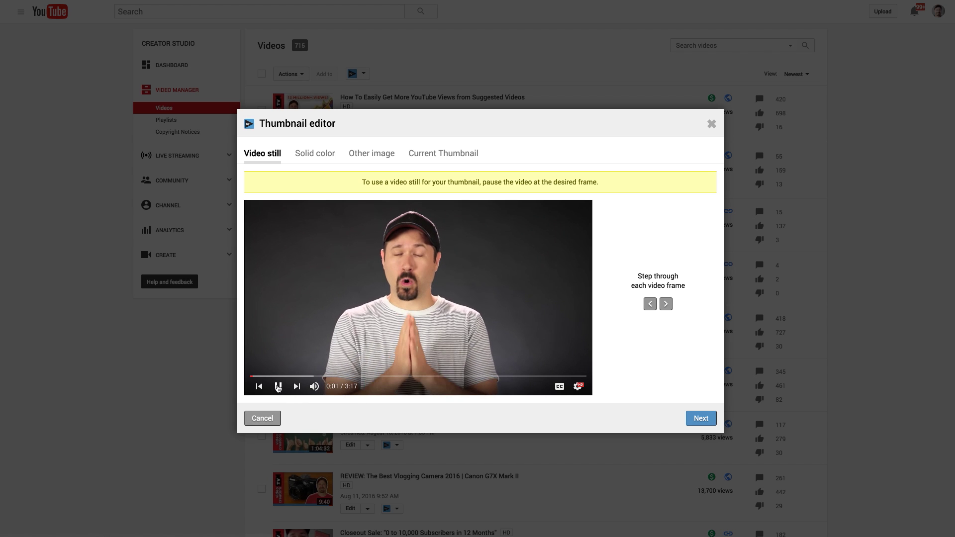
- Pick a frame just after 0:01, continue to the overlay step, and close the editor
left_click(278, 386)
left_click(664, 304)
left_click(665, 303)
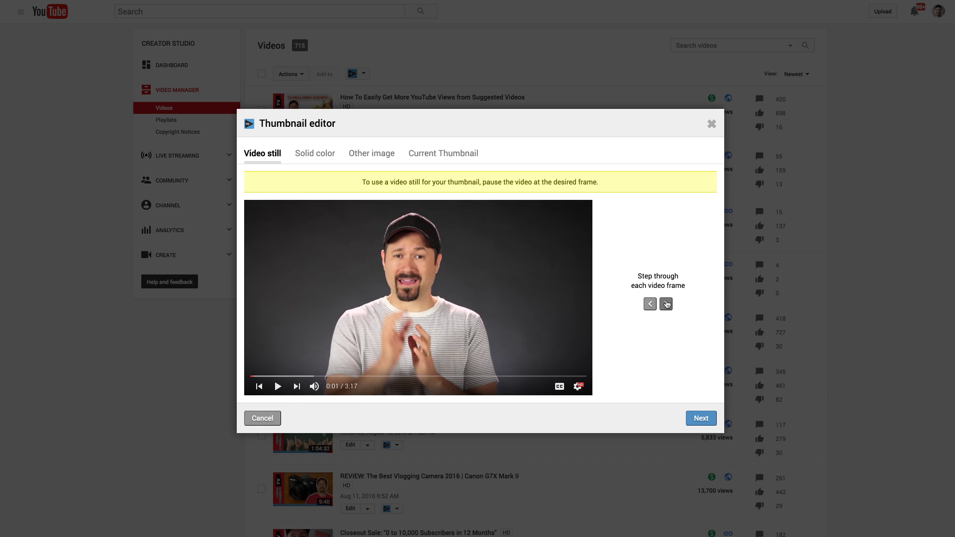
left_click(701, 418)
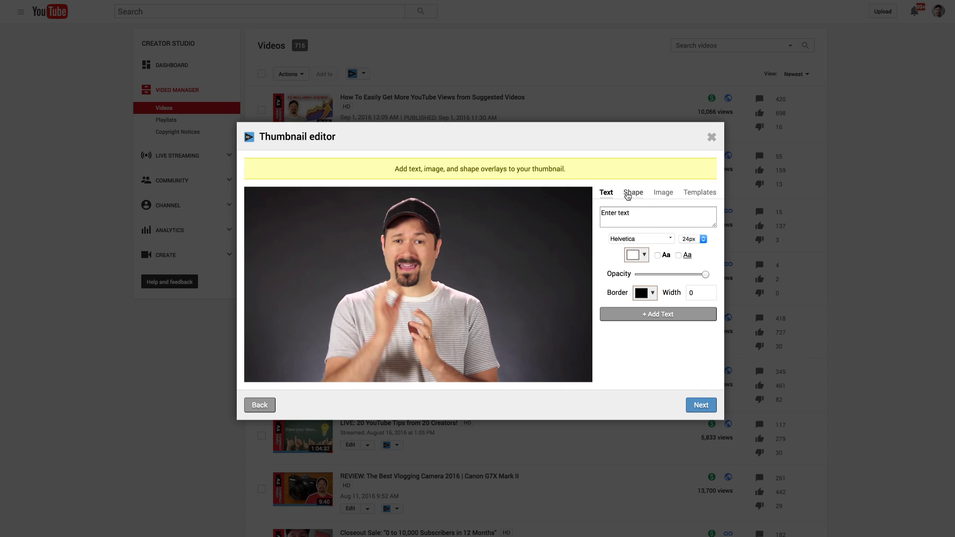
left_click(711, 138)
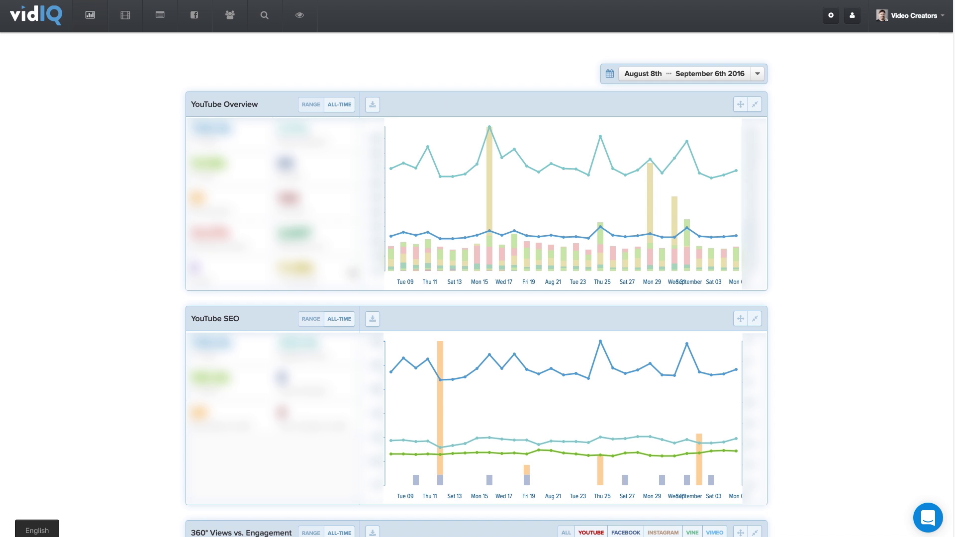
- Scroll through the dashboard's YouTube Overview and YouTube SEO charts
scroll(854, 345, "down", 1)
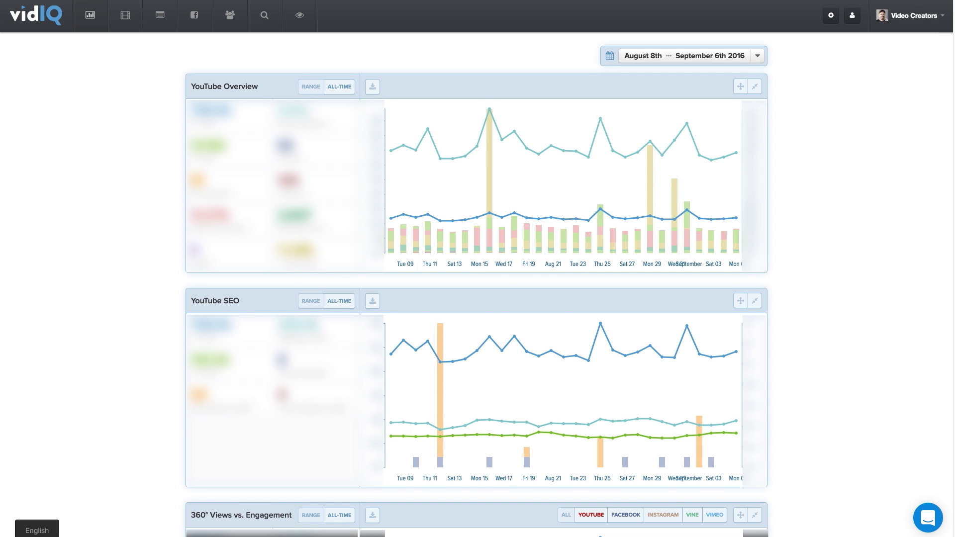
scroll(935, 299, "down", 20)
scroll(937, 210, "up", 12)
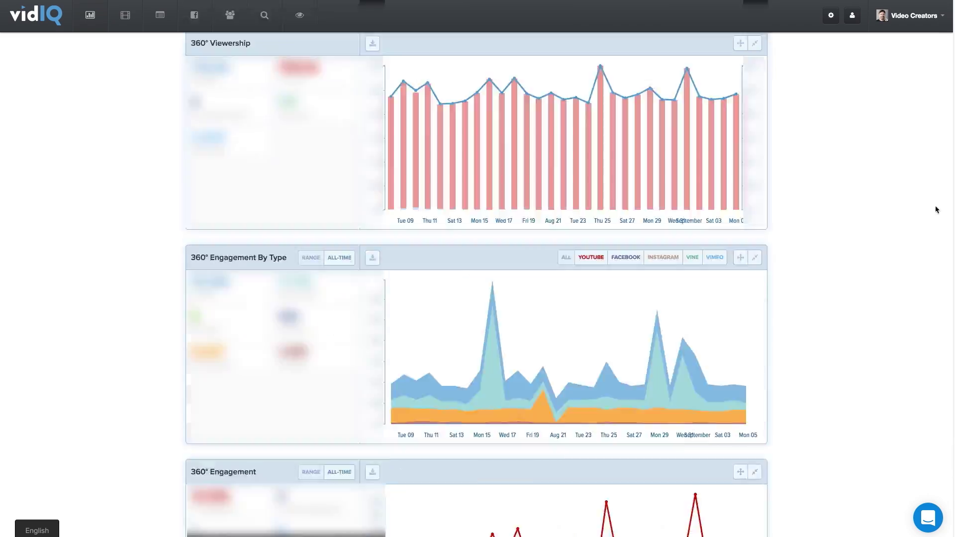
scroll(936, 209, "up", 15)
- View the channel's video stats table, switch it to FACEBOOK (NEW), then go to Subscriber Analysis
left_click(125, 14)
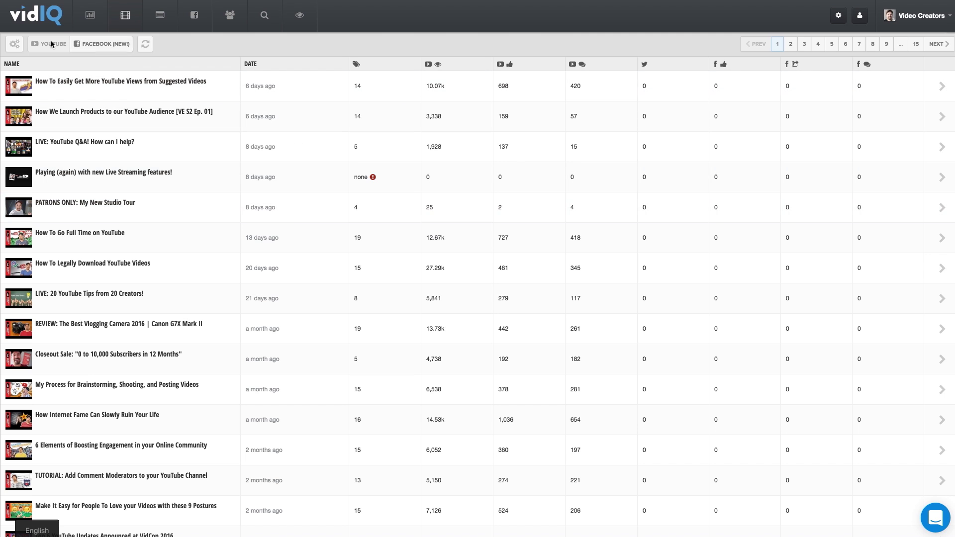
left_click(90, 44)
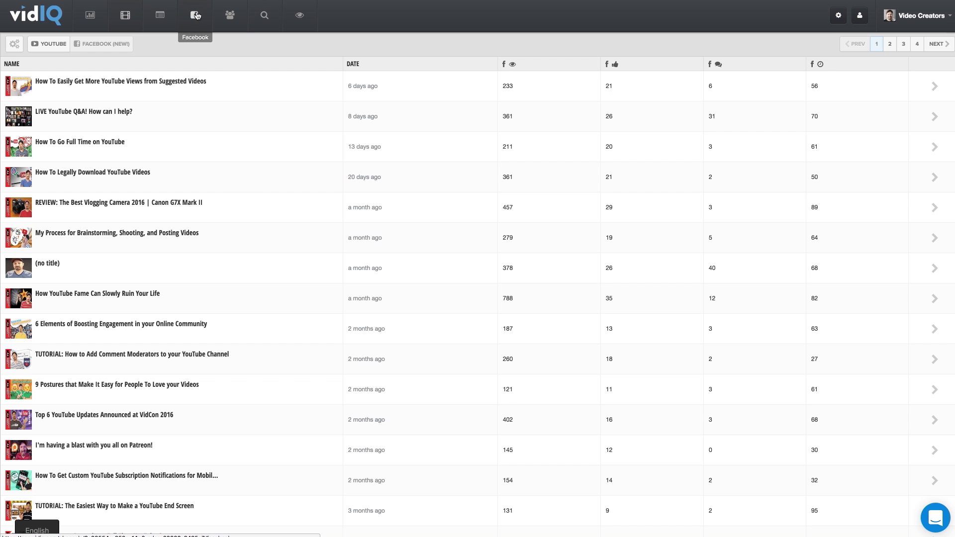
left_click(230, 15)
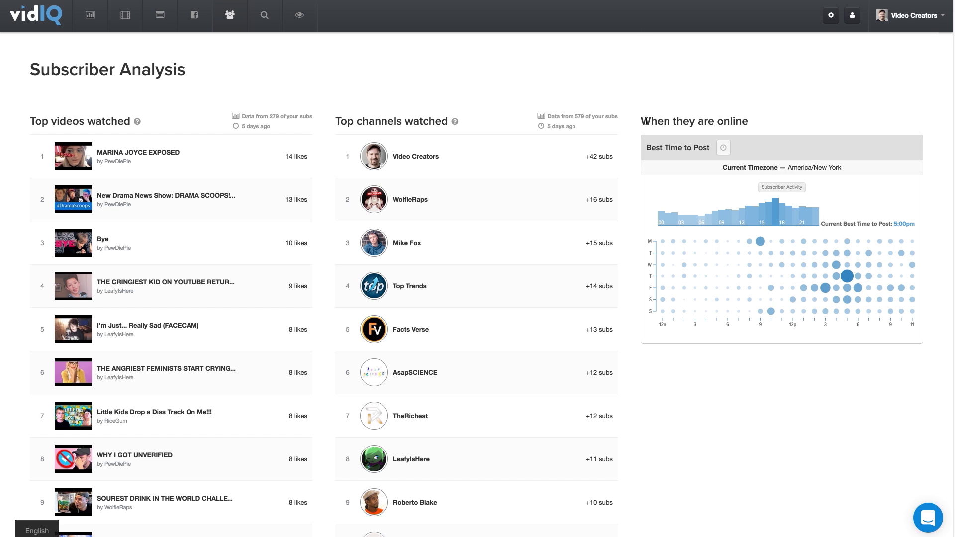
- Review the 'When they are online' subscriber timing, then go to the Bulk SEO tags page
left_click_drag(645, 122, 748, 121)
left_click(787, 109)
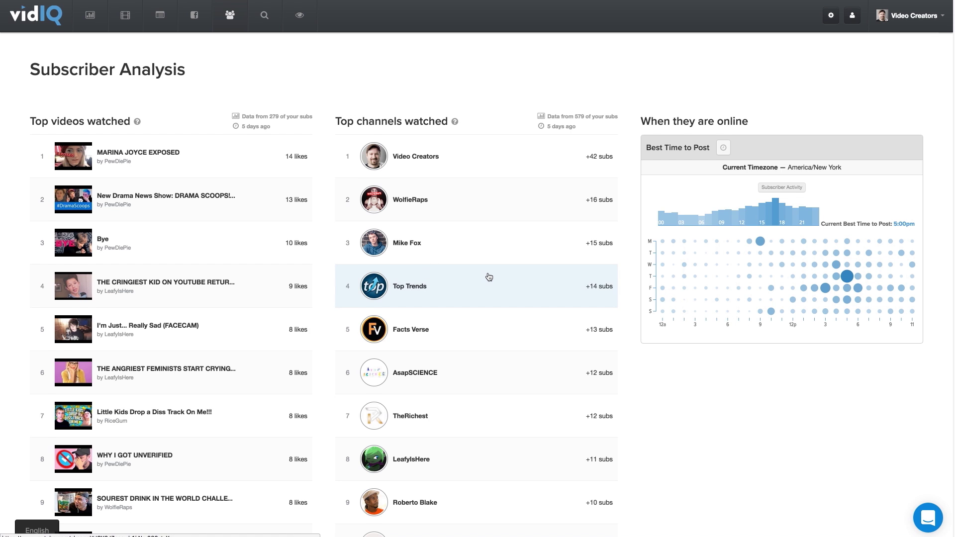
scroll(486, 275, "down", 2)
scroll(486, 275, "up", 2)
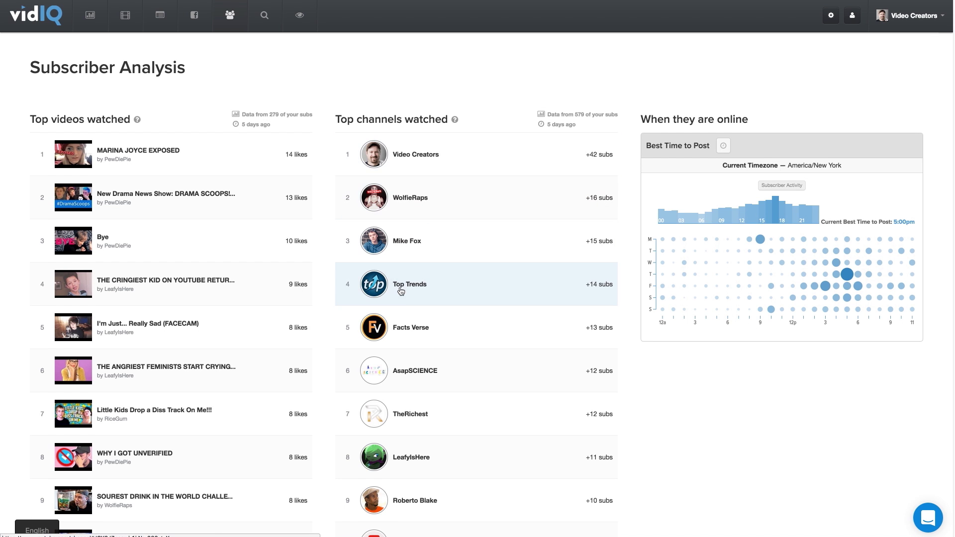
scroll(428, 413, "up", 1)
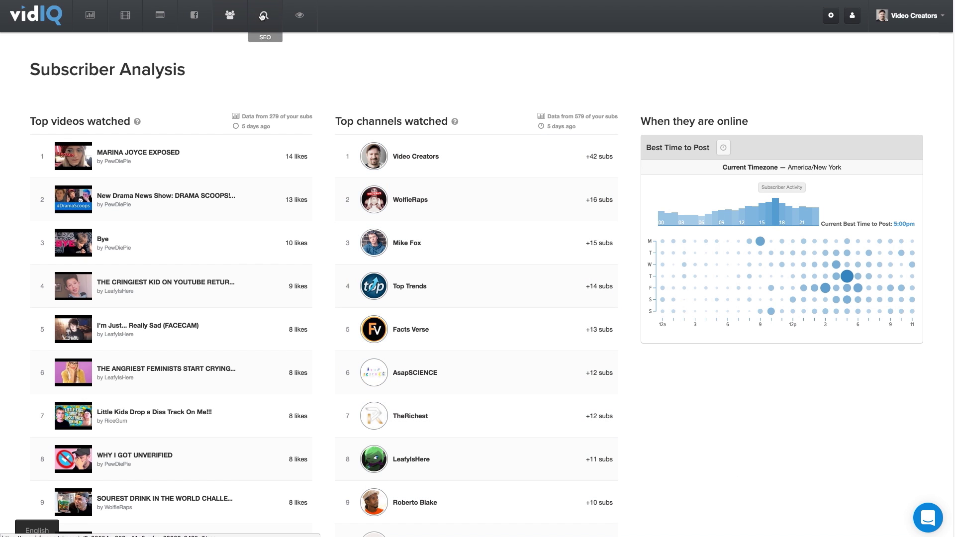
left_click(262, 16)
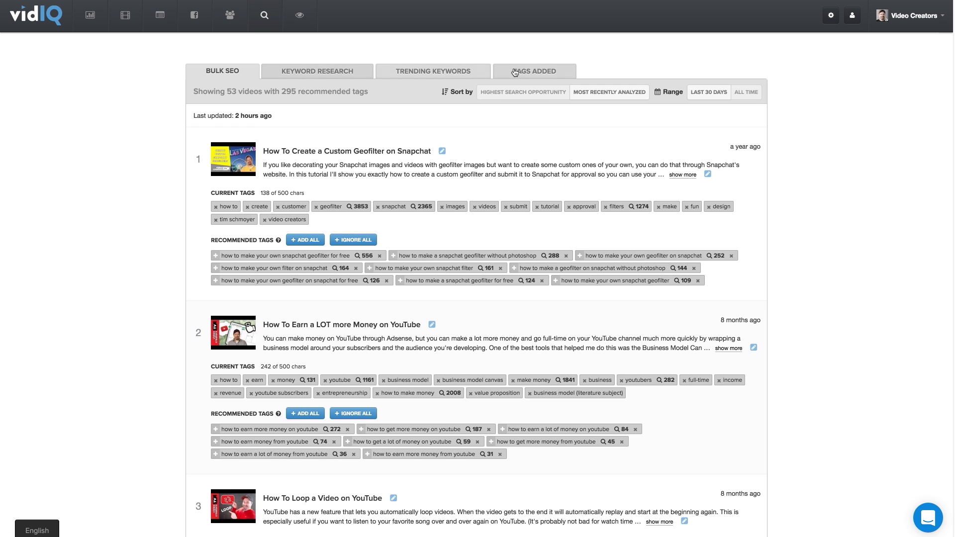
- View the Trending Keywords tab, then go to the Competitors view comparison
left_click(471, 70)
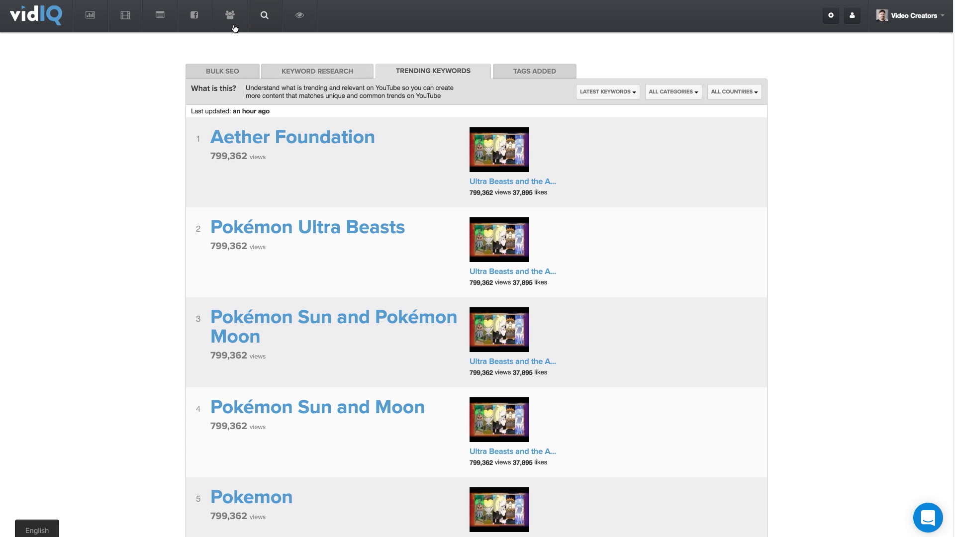
left_click(300, 17)
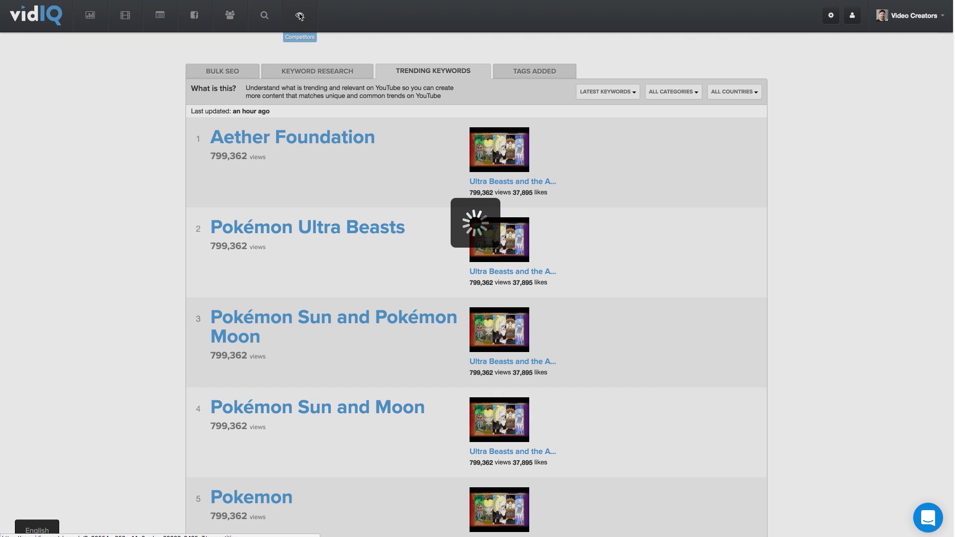